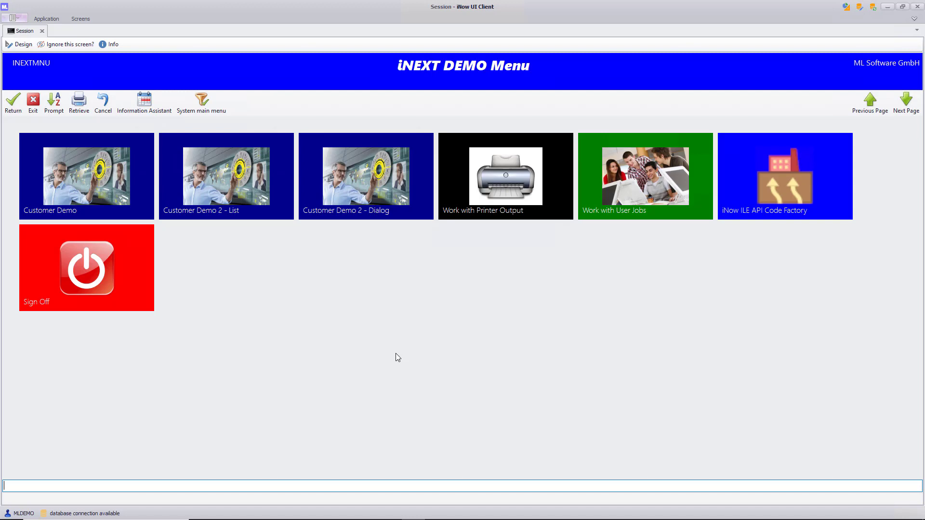
Run the command "call inowapi/startinow" from the demo menu's command line
{"action": "type", "text": "call inowapi/startinow"}
{"action": "key", "text": "Return"}
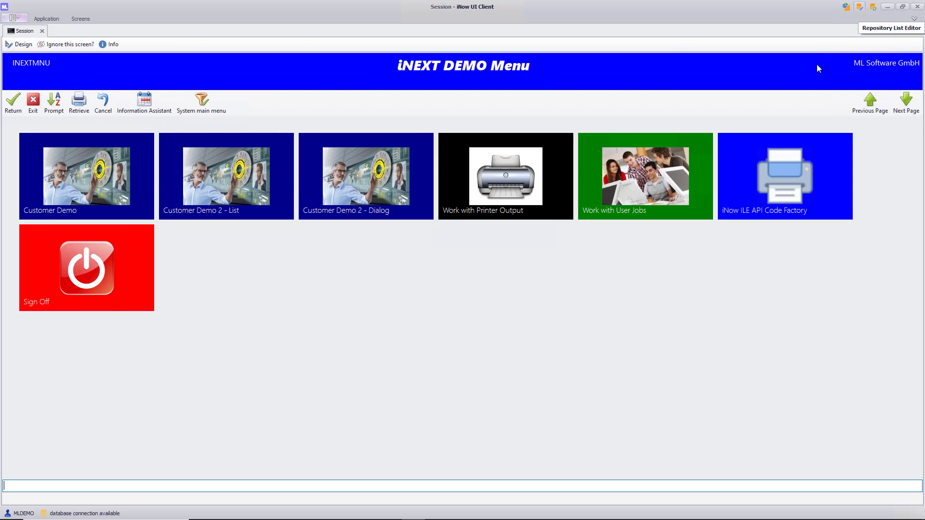
Switch to AutoGUI Configuration, place its window below the menu tiles, and inspect the type options of the "menu" tile image entry
{"action": "left_click", "coordinate": [438, 517]}
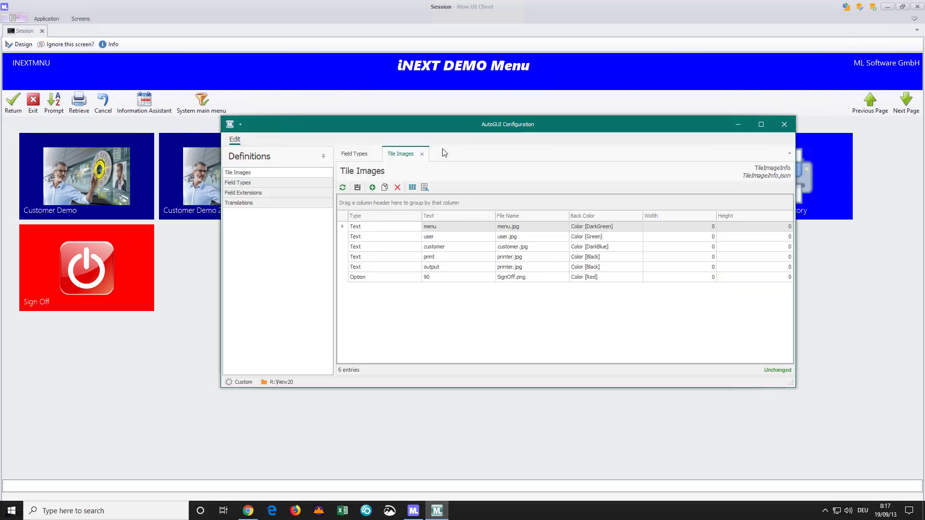
{"action": "left_click_drag", "start_coordinate": [443, 127], "coordinate": [541, 254]}
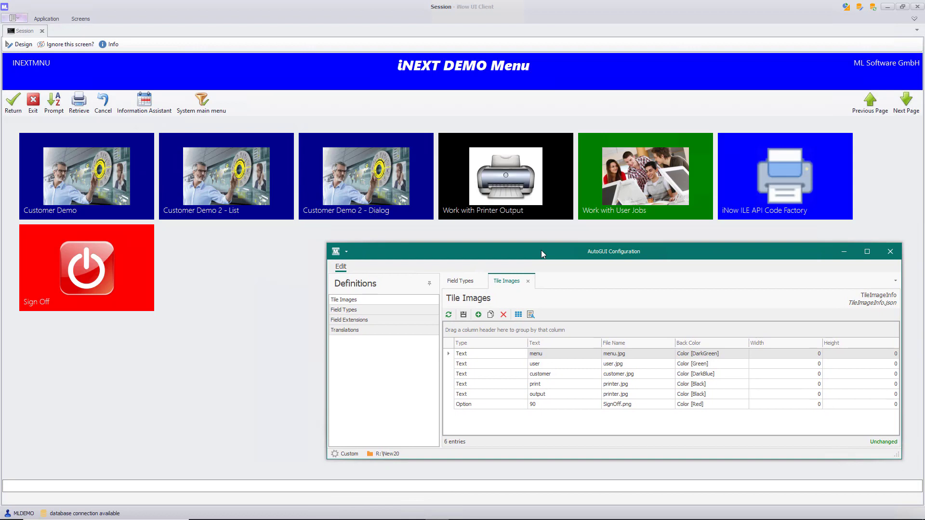
{"action": "left_click", "coordinate": [487, 358]}
{"action": "double_click", "coordinate": [490, 360]}
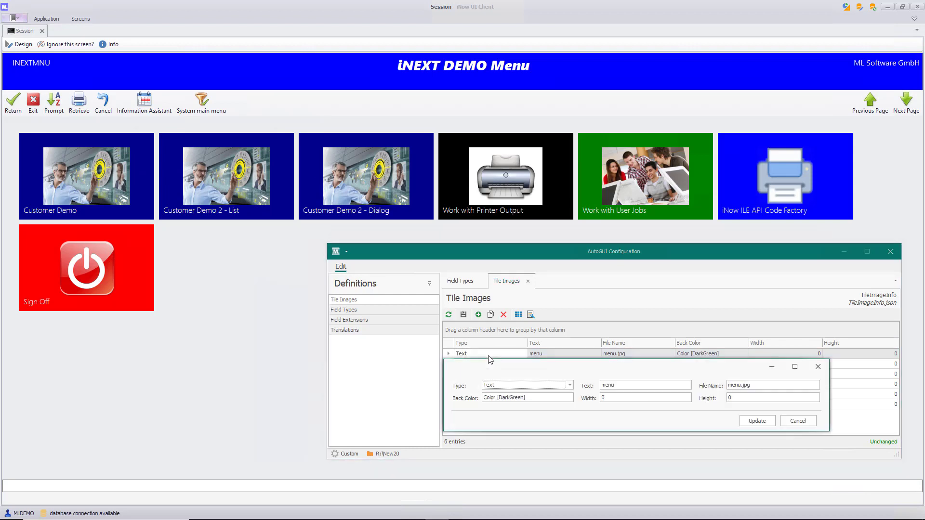
{"action": "left_click", "coordinate": [569, 385]}
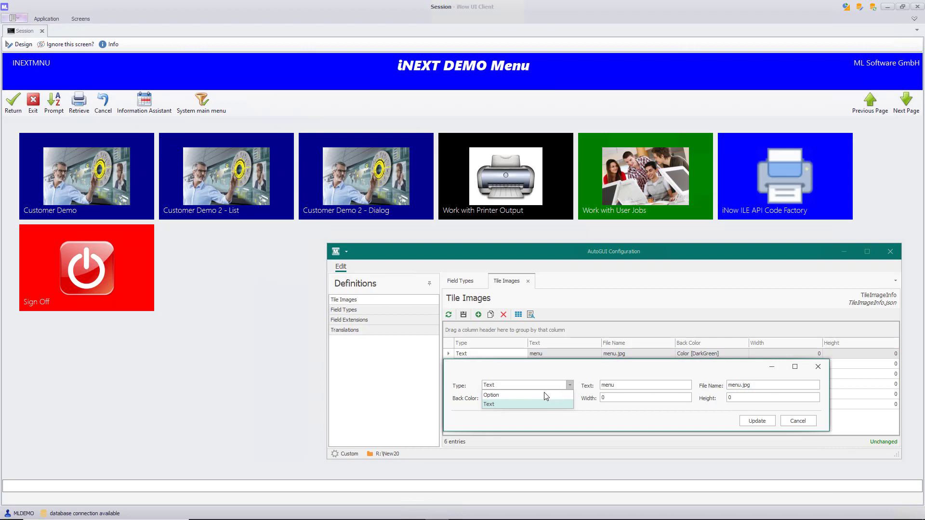
{"action": "left_click", "coordinate": [501, 404]}
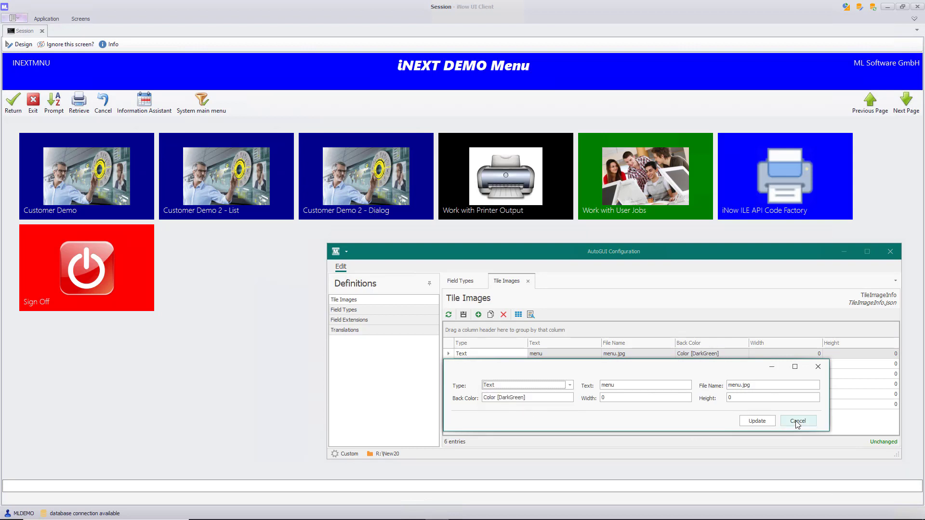
{"action": "left_click", "coordinate": [781, 421]}
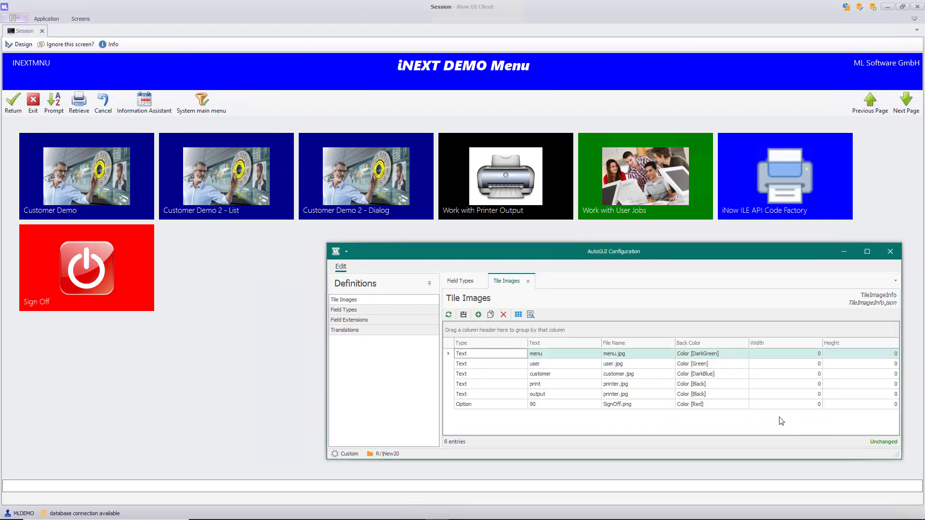
Inspect the file name, back colour, width and height of the "user" tile image entry, including its edit form
{"action": "left_click", "coordinate": [481, 365]}
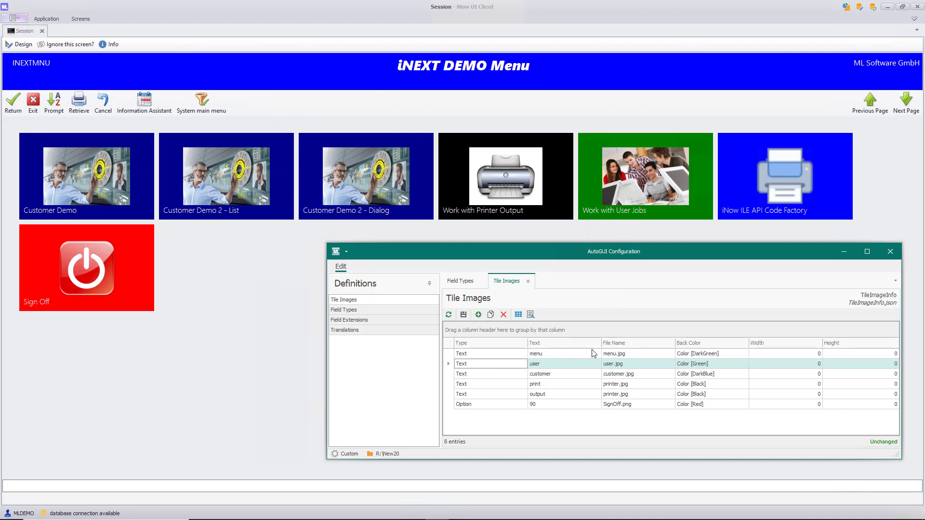
{"action": "left_click", "coordinate": [629, 368]}
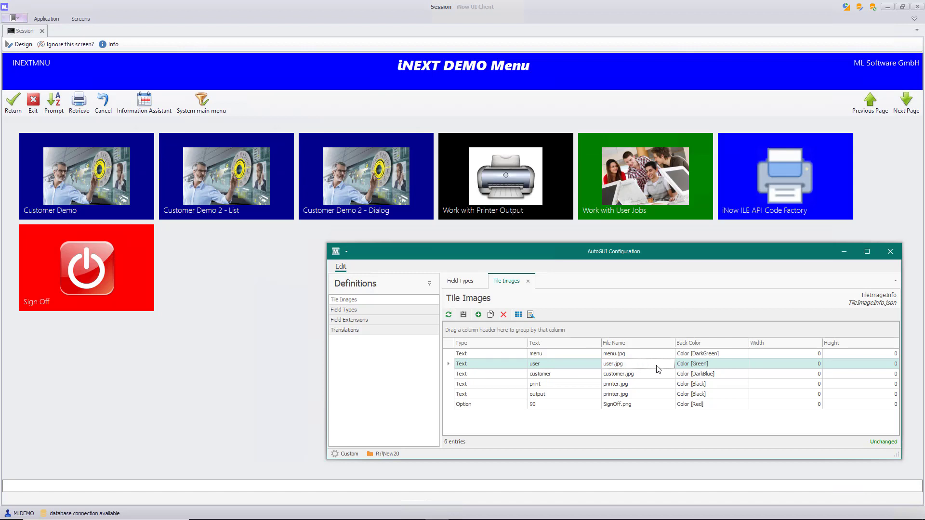
{"action": "left_click", "coordinate": [713, 367]}
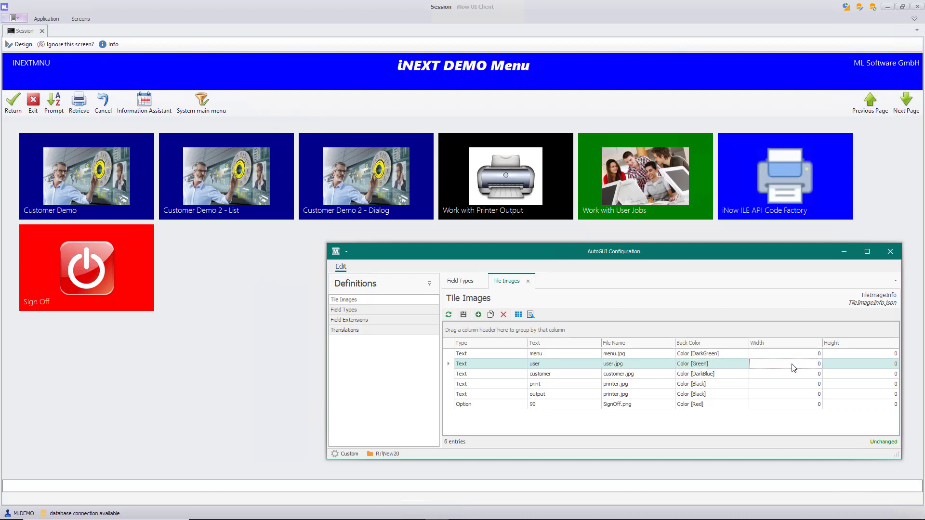
{"action": "left_click", "coordinate": [845, 368]}
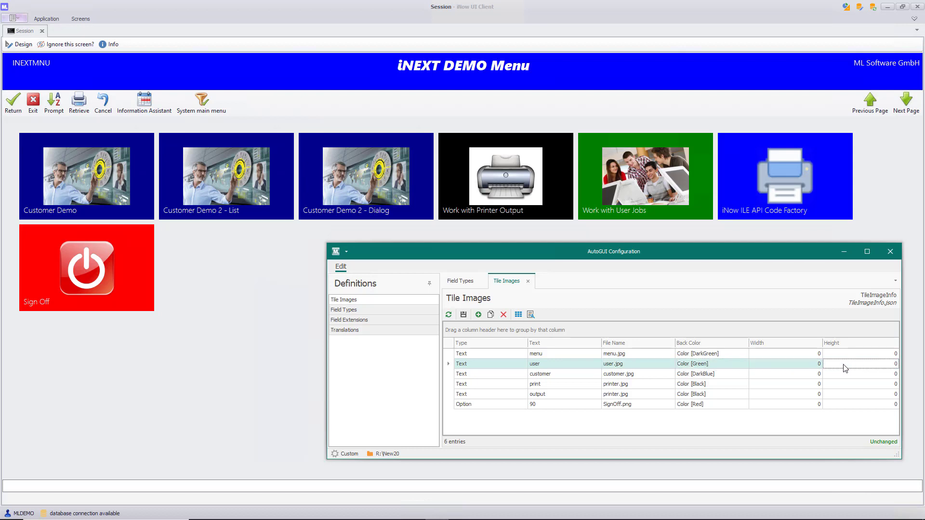
{"action": "double_click", "coordinate": [808, 372]}
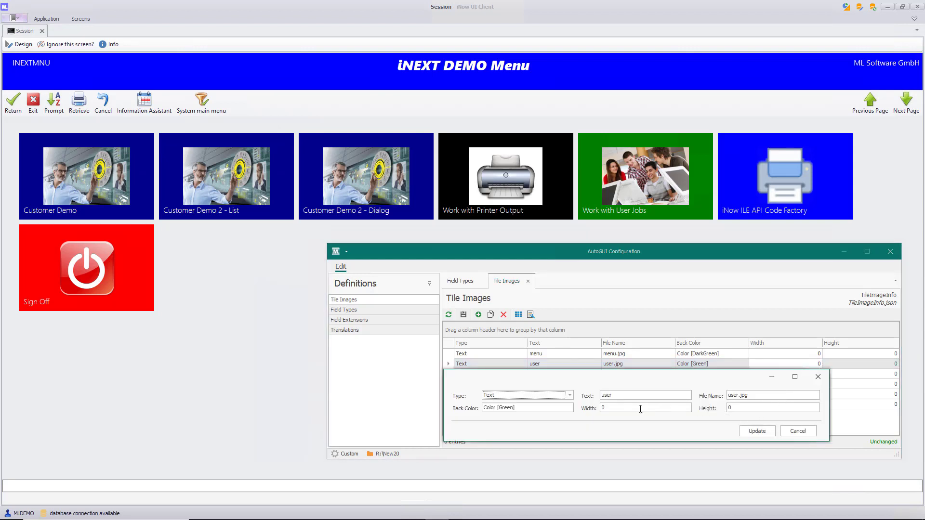
{"action": "left_click", "coordinate": [798, 432]}
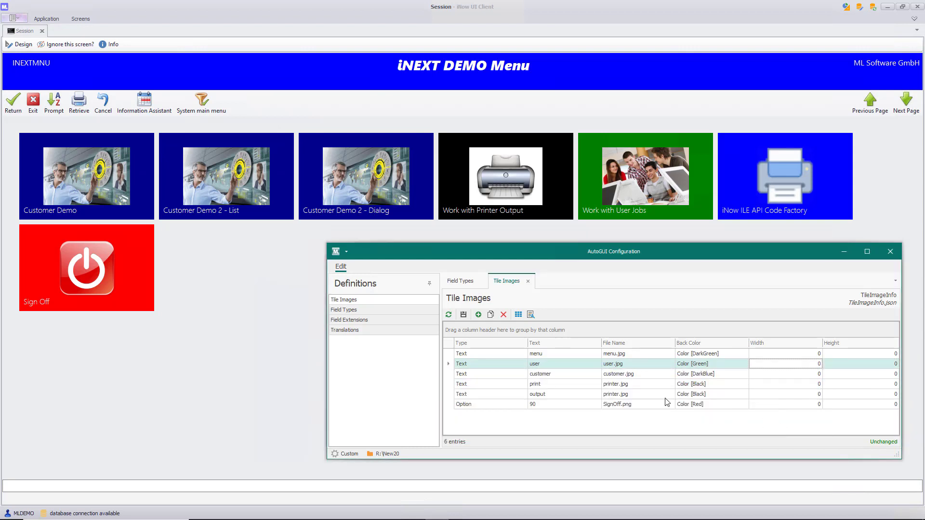
Examine the type, image file and back colour of the tile image entry for option 90
{"action": "left_click", "coordinate": [491, 407]}
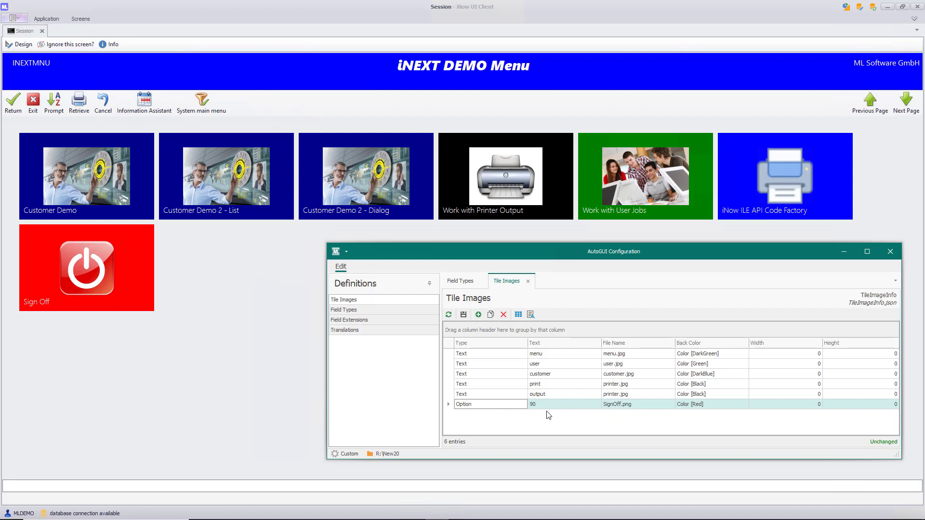
{"action": "left_click", "coordinate": [634, 407]}
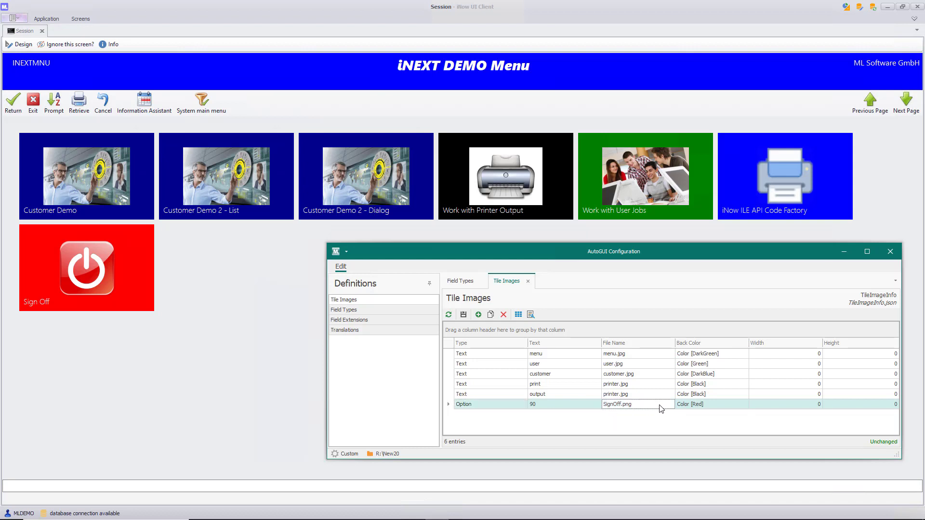
{"action": "left_click", "coordinate": [712, 413]}
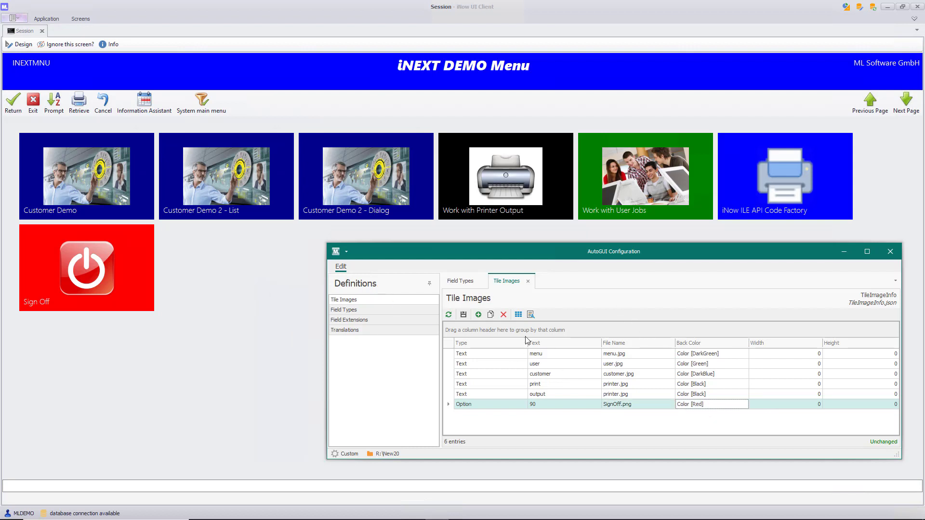
Switch back to the iNow UI Client session and view the system main menu and IBM i Access Tasks, ending on the demo menu
{"action": "left_click", "coordinate": [252, 273]}
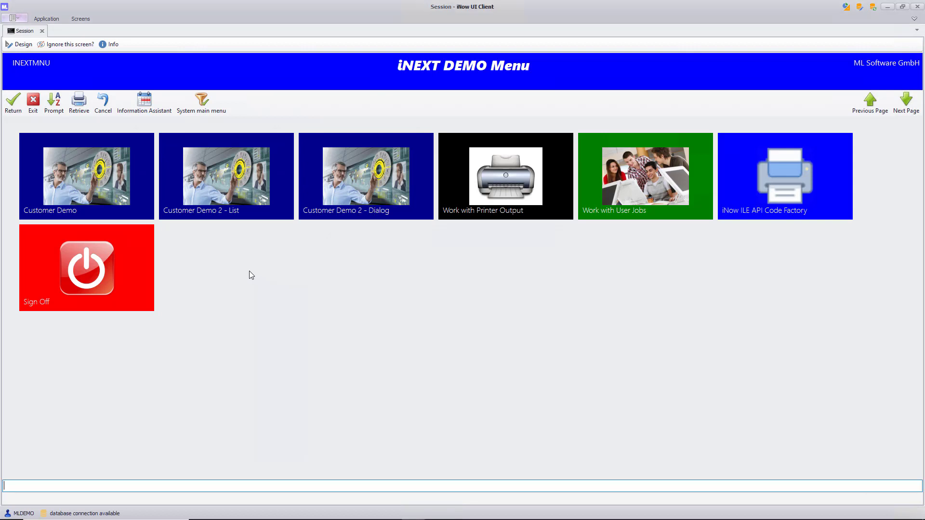
{"action": "left_click", "coordinate": [202, 102]}
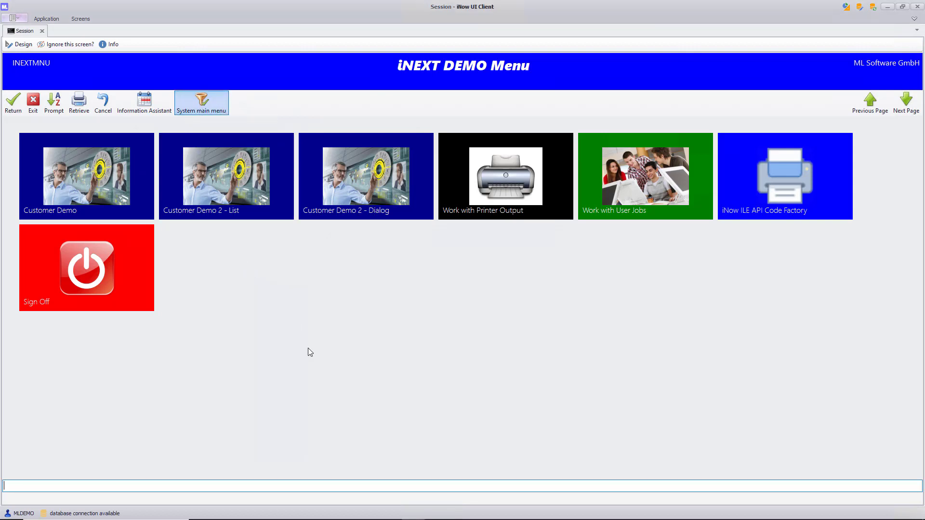
{"action": "left_click", "coordinate": [195, 186]}
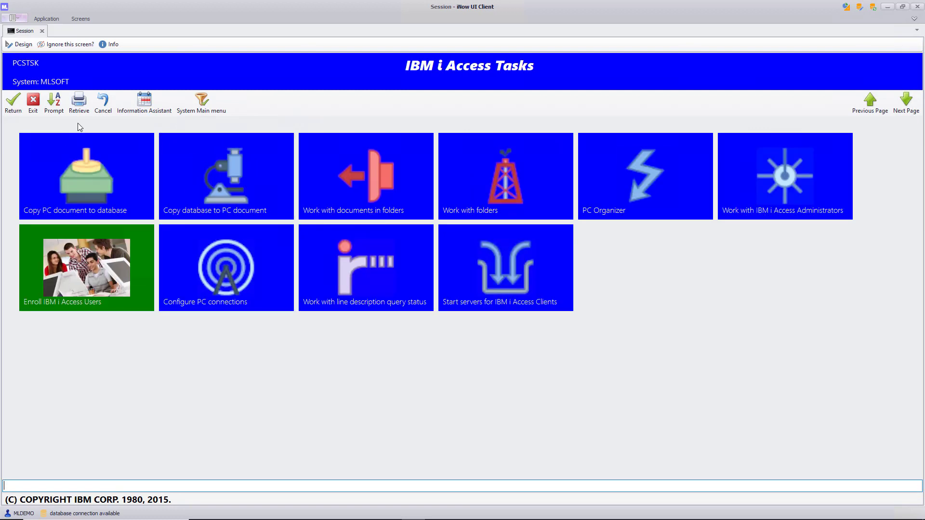
{"action": "left_click", "coordinate": [106, 106]}
{"action": "left_click", "coordinate": [104, 107]}
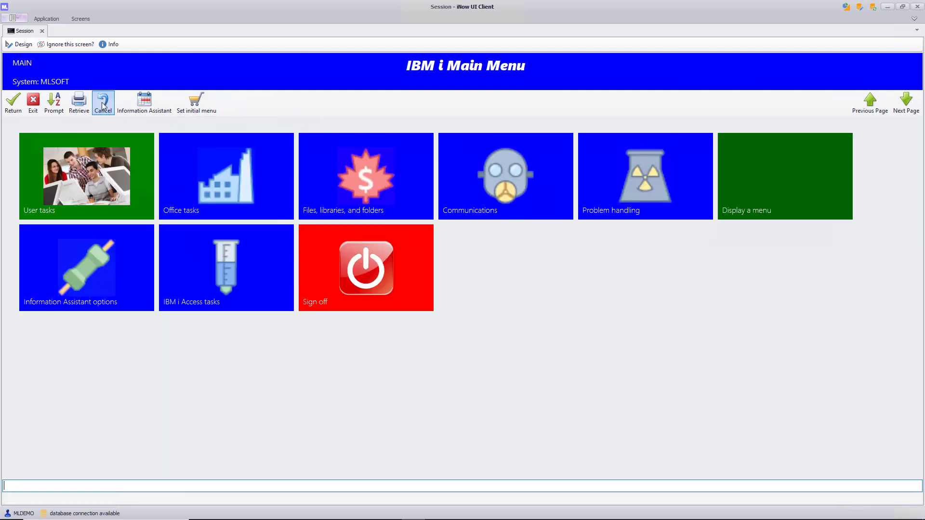
{"action": "left_click", "coordinate": [103, 106]}
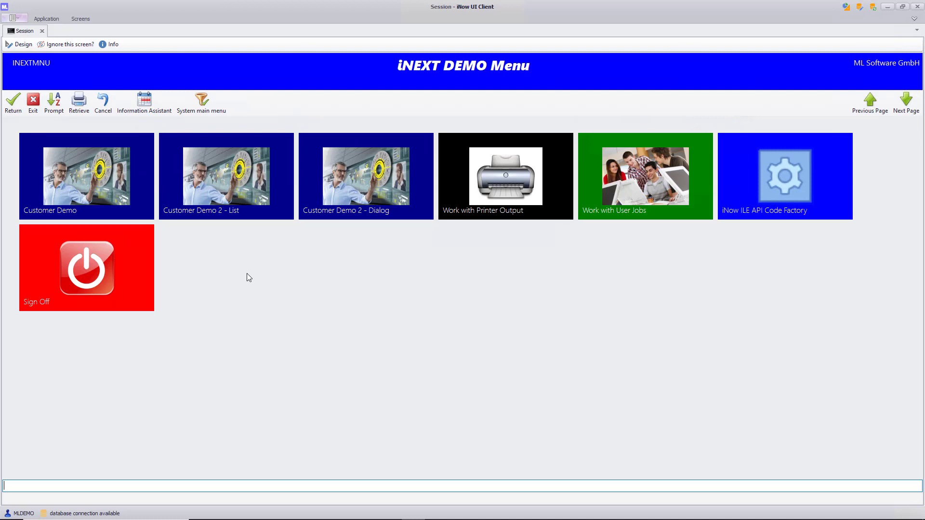
Open the first Customer Demo and load a customer's details by entering the customer ID
{"action": "left_click", "coordinate": [74, 179]}
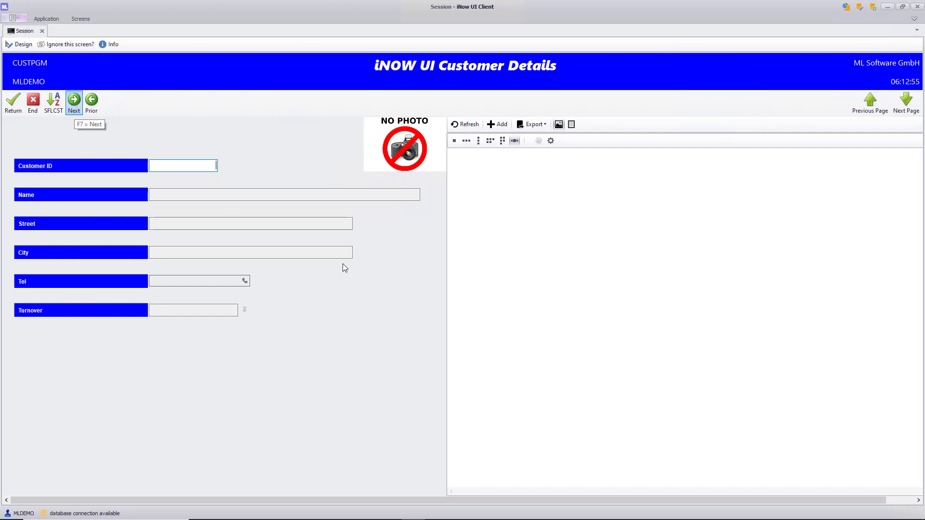
{"action": "type", "text": "1"}
{"action": "key", "text": "Return"}
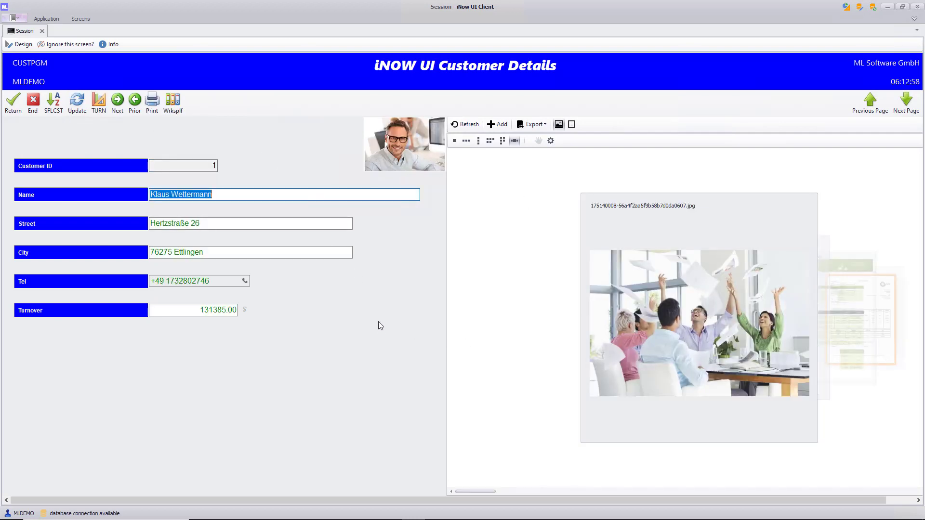
Open the screen info and examine the CUSTFORM record format's field names, text descriptions and reference fields in the job info
{"action": "left_click", "coordinate": [111, 42]}
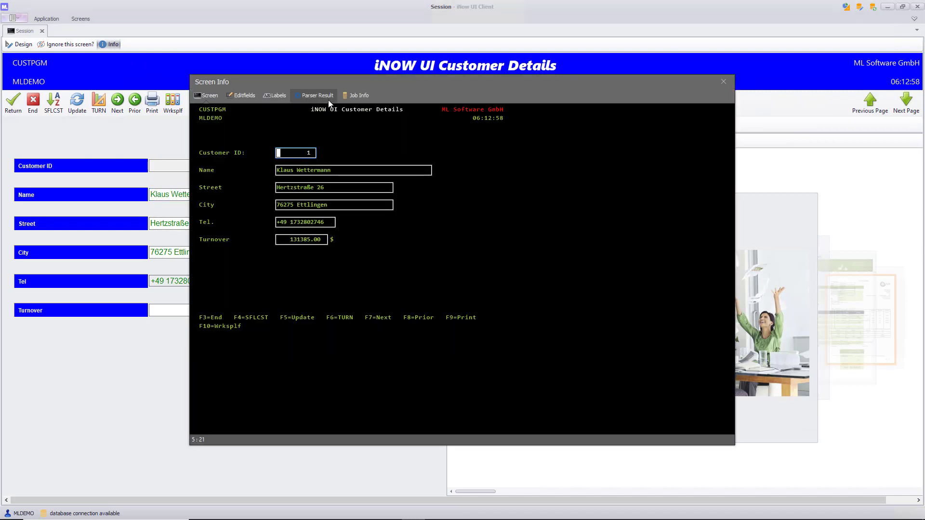
{"action": "left_click", "coordinate": [357, 95]}
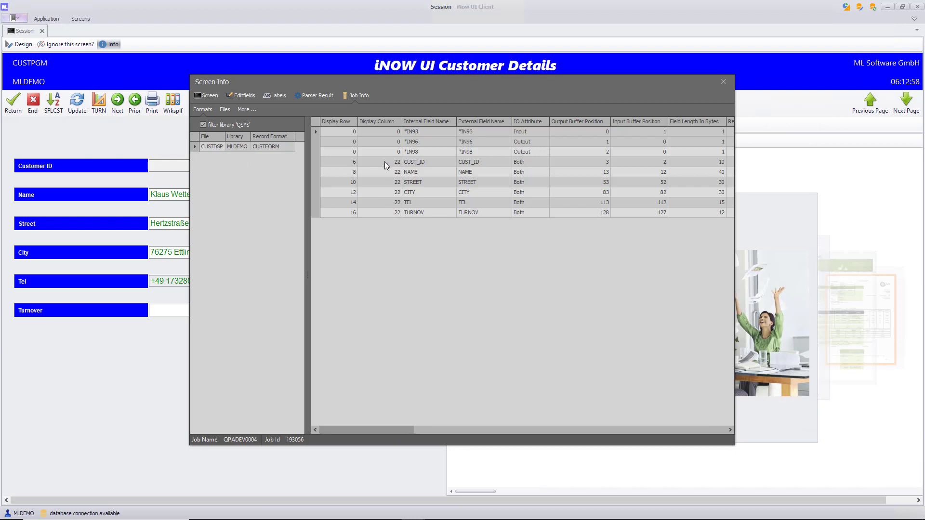
{"action": "left_click", "coordinate": [411, 163]}
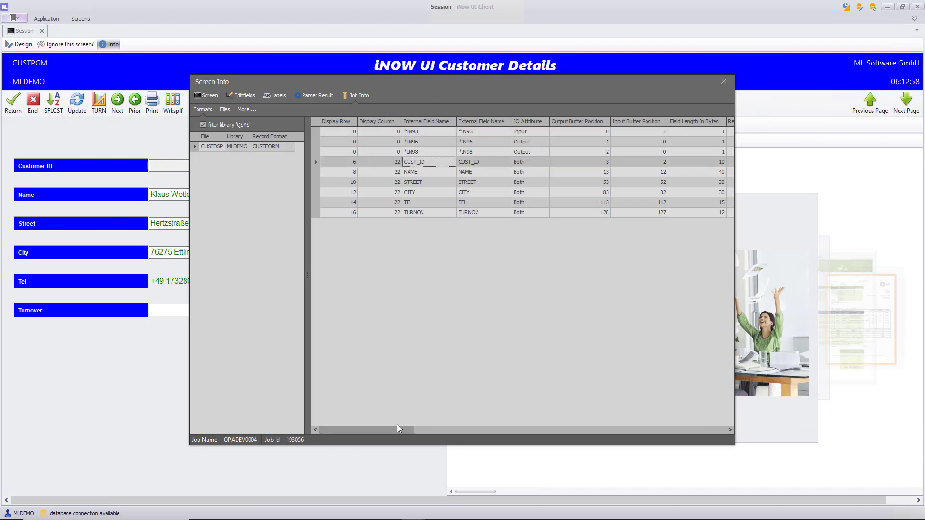
{"action": "left_click_drag", "start_coordinate": [398, 428], "coordinate": [521, 427]}
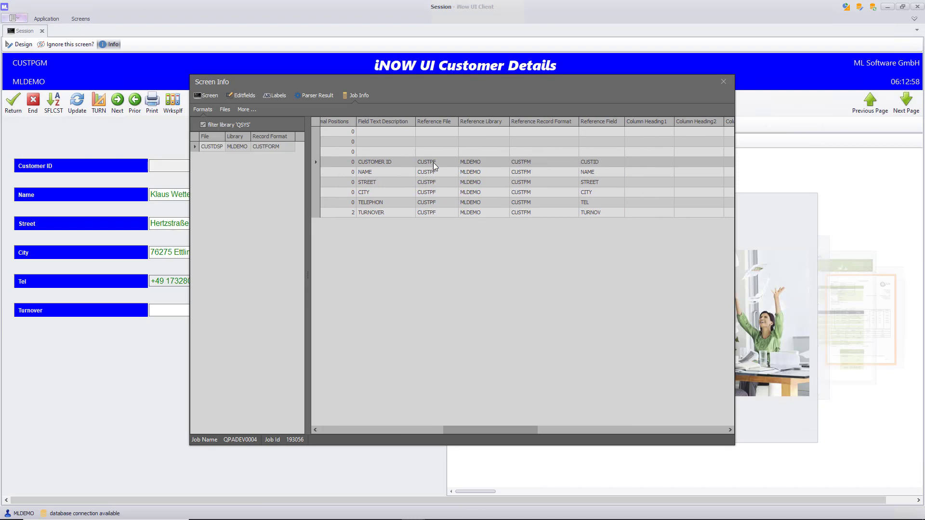
{"action": "left_click", "coordinate": [375, 173]}
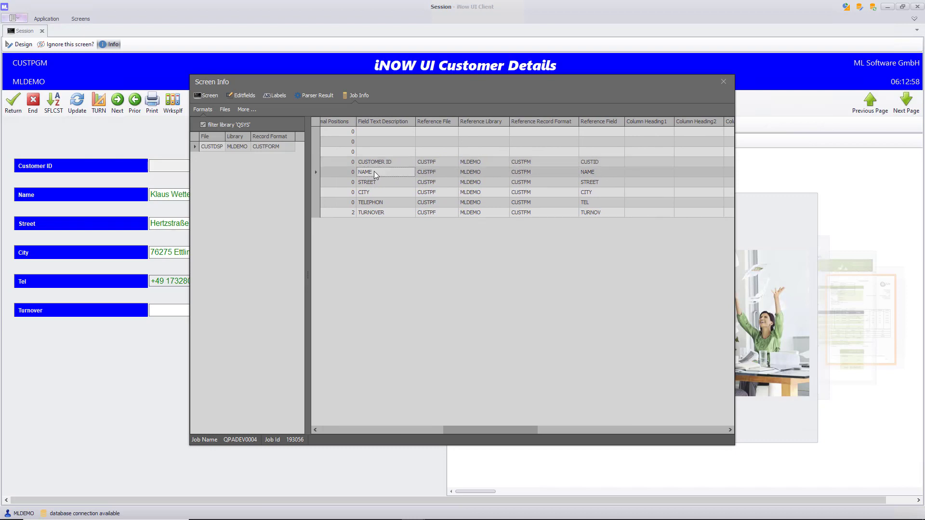
{"action": "left_click", "coordinate": [375, 163]}
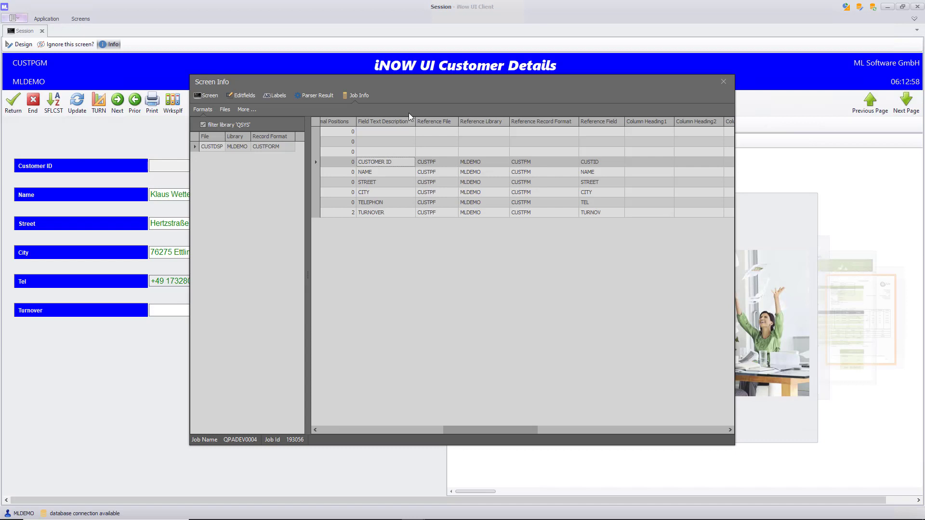
{"action": "left_click_drag", "start_coordinate": [405, 83], "coordinate": [438, 89]}
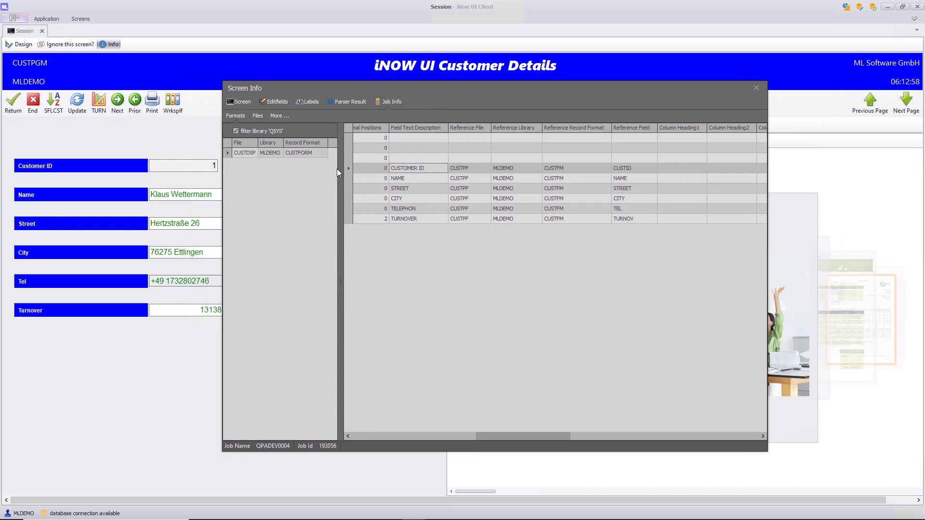
Examine the CUSTLF file's fields and current record, plus its relative record number in the overview of the job's files
{"action": "left_click", "coordinate": [259, 117]}
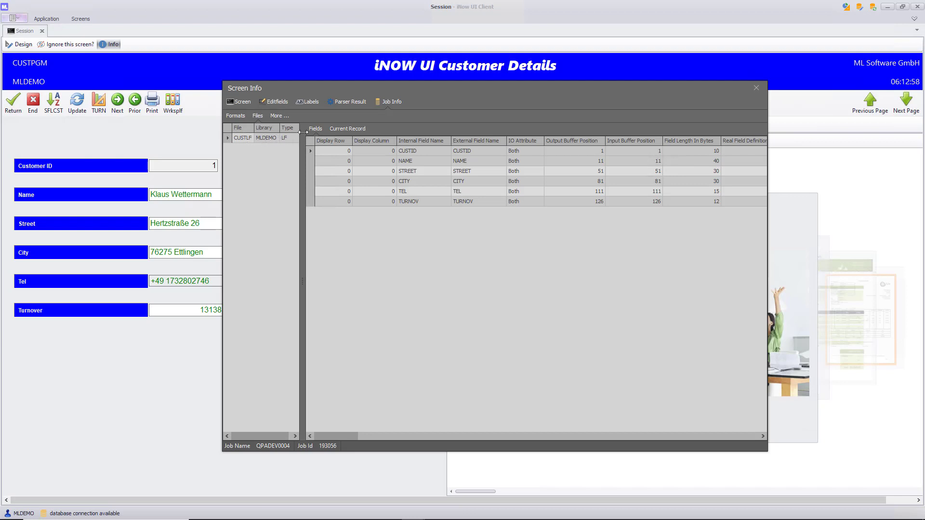
{"action": "left_click", "coordinate": [346, 129]}
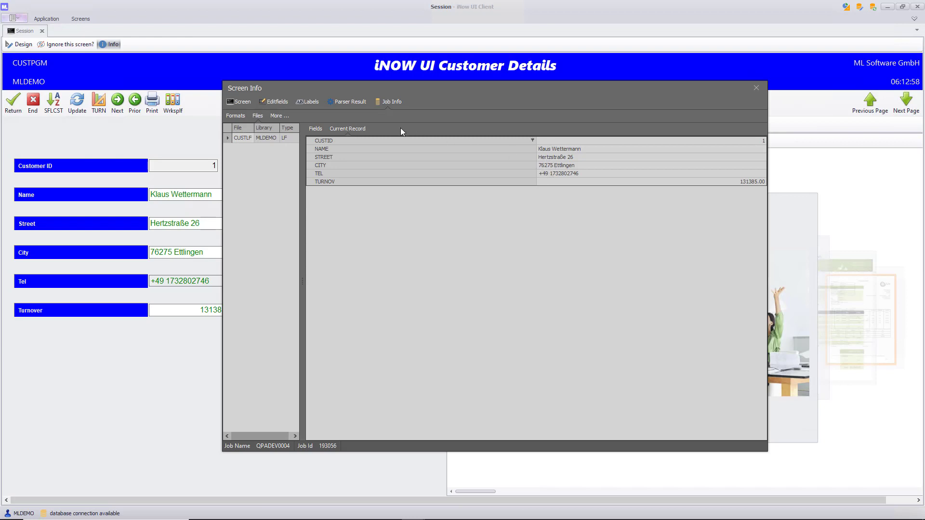
{"action": "left_click", "coordinate": [316, 129]}
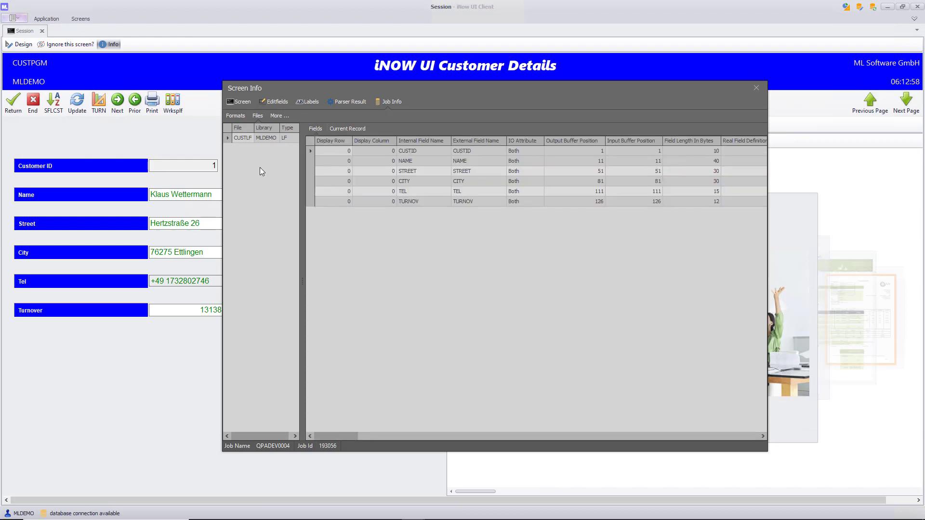
{"action": "left_click", "coordinate": [277, 117]}
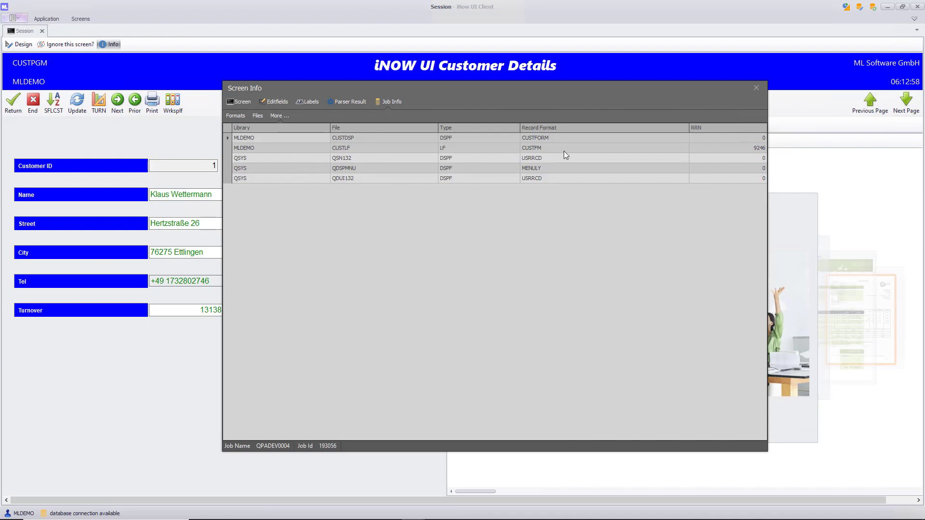
{"action": "left_click", "coordinate": [735, 149]}
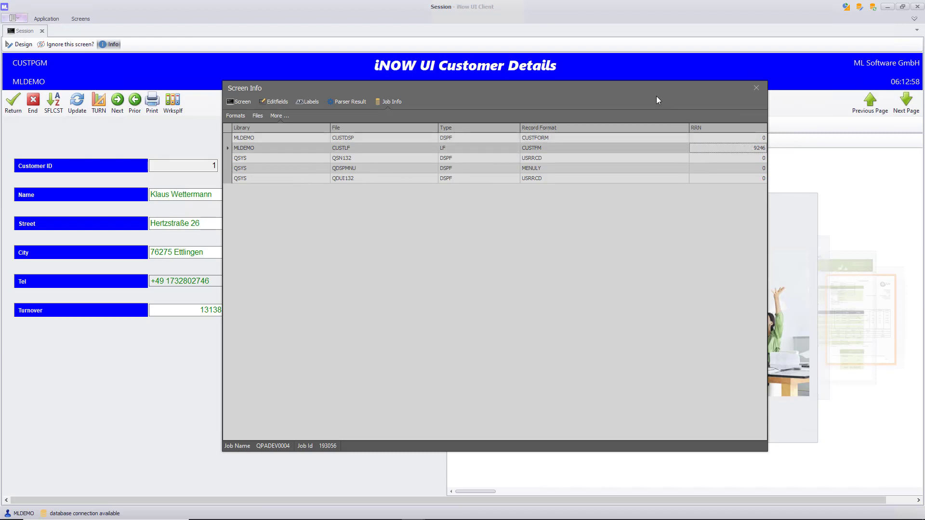
Close the screen info and advance the customer details to the next record
{"action": "left_click", "coordinate": [757, 88]}
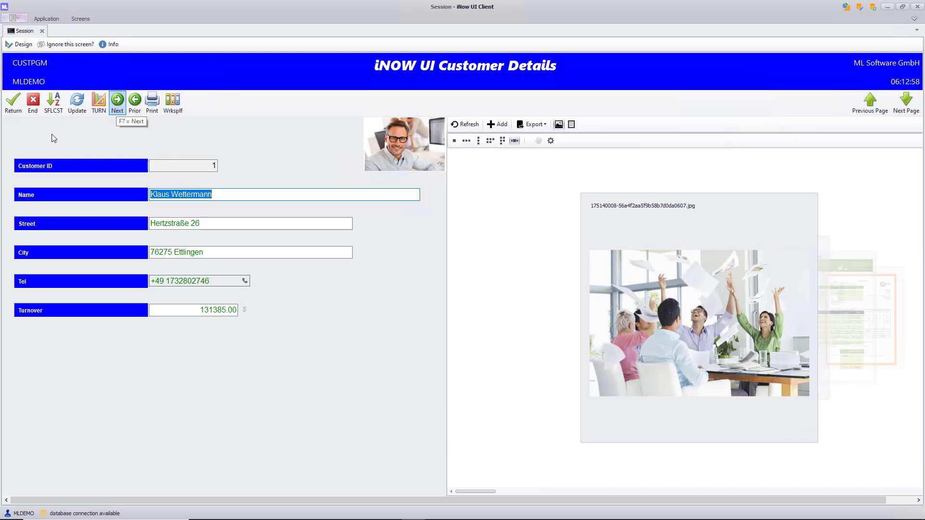
{"action": "key", "text": "F7"}
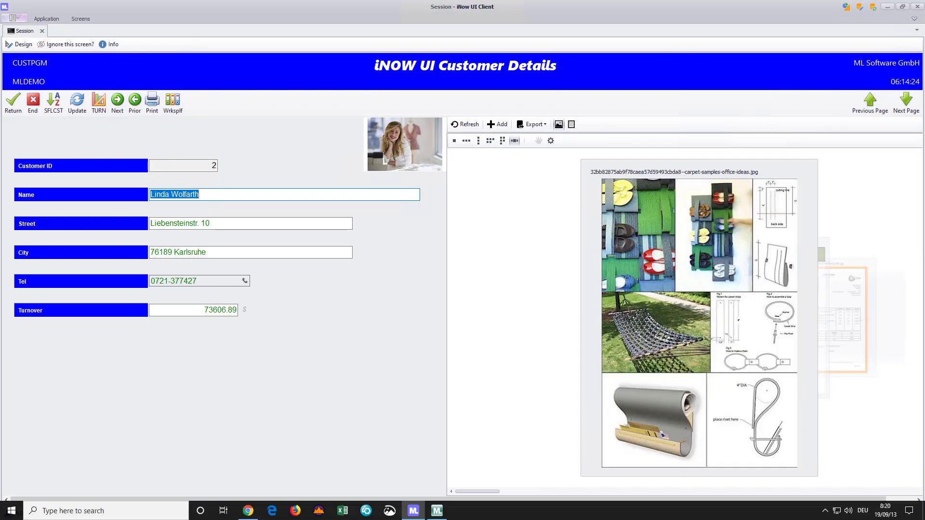
Switch to AutoGUI Configuration, open the Field Types definitions and place the window higher over the session
{"action": "left_click", "coordinate": [438, 511]}
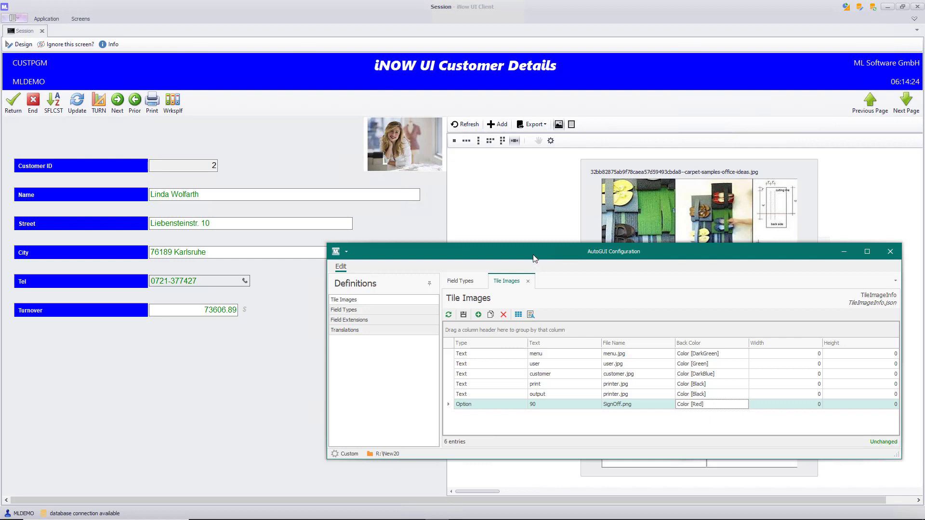
{"action": "left_click_drag", "start_coordinate": [535, 251], "coordinate": [528, 140]}
{"action": "left_click", "coordinate": [345, 199]}
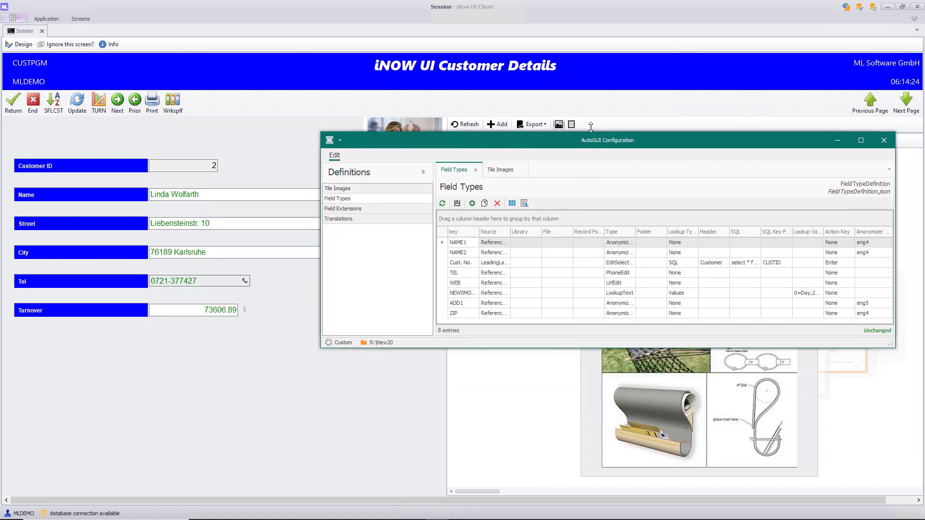
{"action": "left_click_drag", "start_coordinate": [592, 131], "coordinate": [576, 121]}
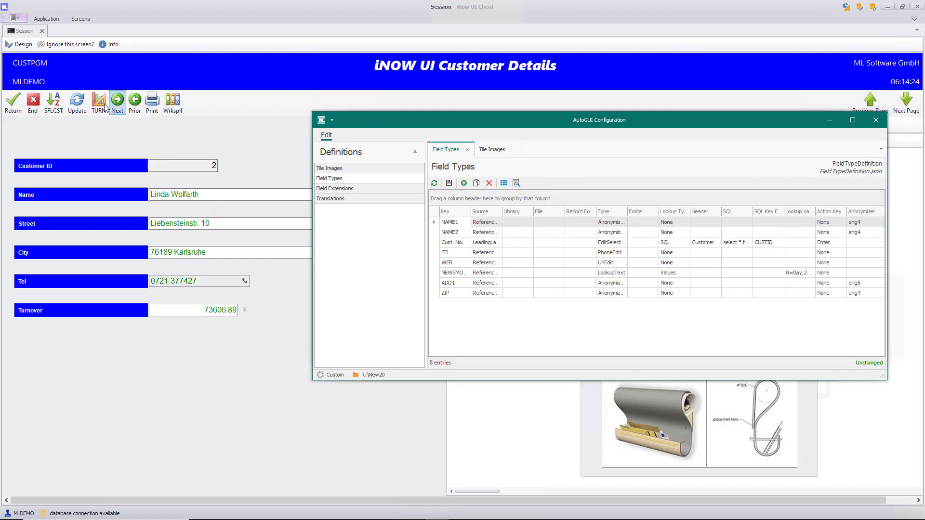
Examine the TEL field's text description and its reference file, library and record format in the screen info's job info
{"action": "left_click", "coordinate": [112, 45]}
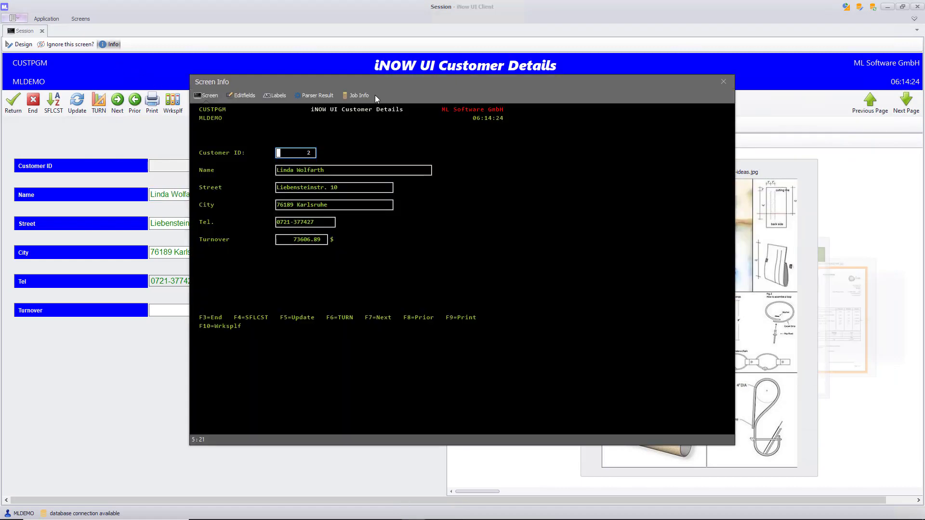
{"action": "left_click", "coordinate": [362, 95]}
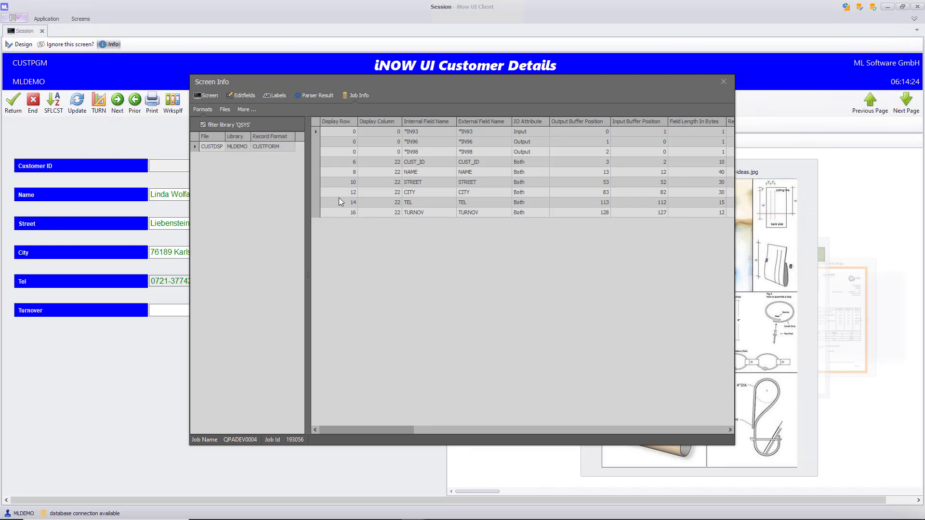
{"action": "left_click", "coordinate": [423, 204]}
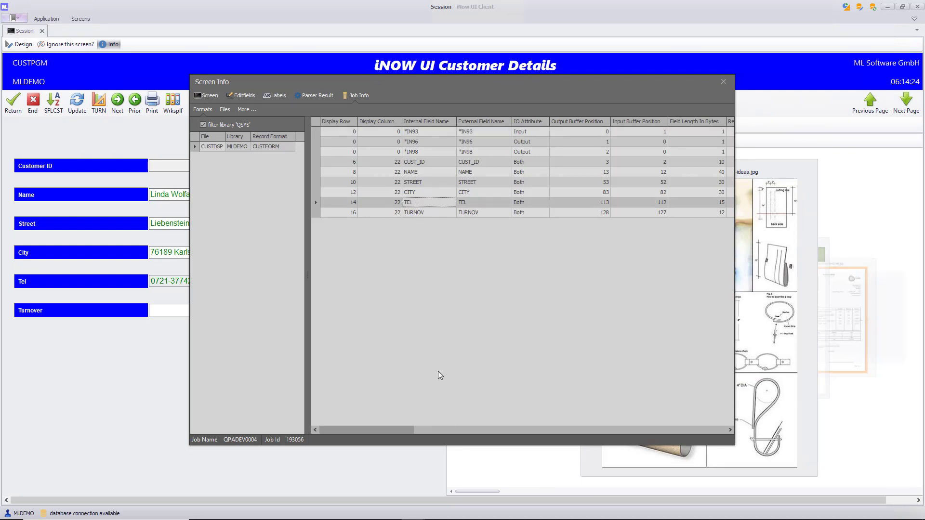
{"action": "left_click_drag", "start_coordinate": [393, 432], "coordinate": [514, 430]}
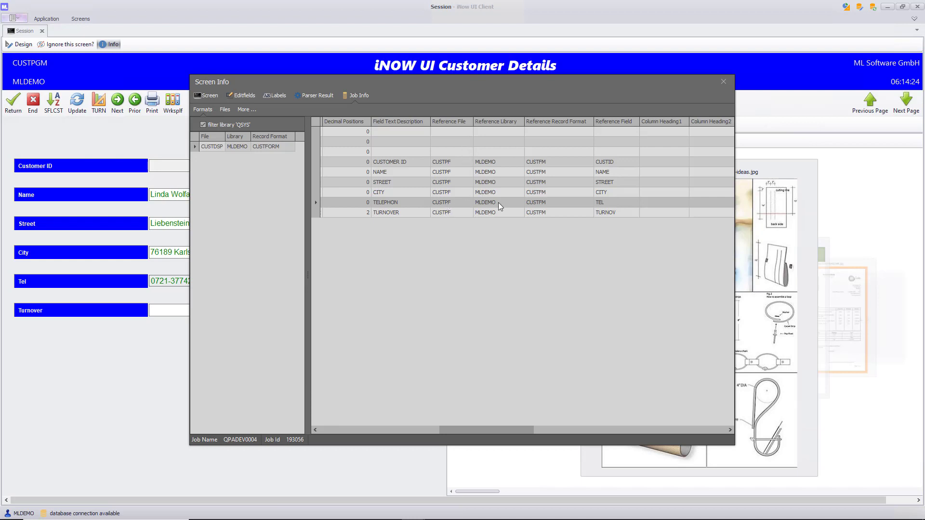
{"action": "left_click", "coordinate": [544, 203]}
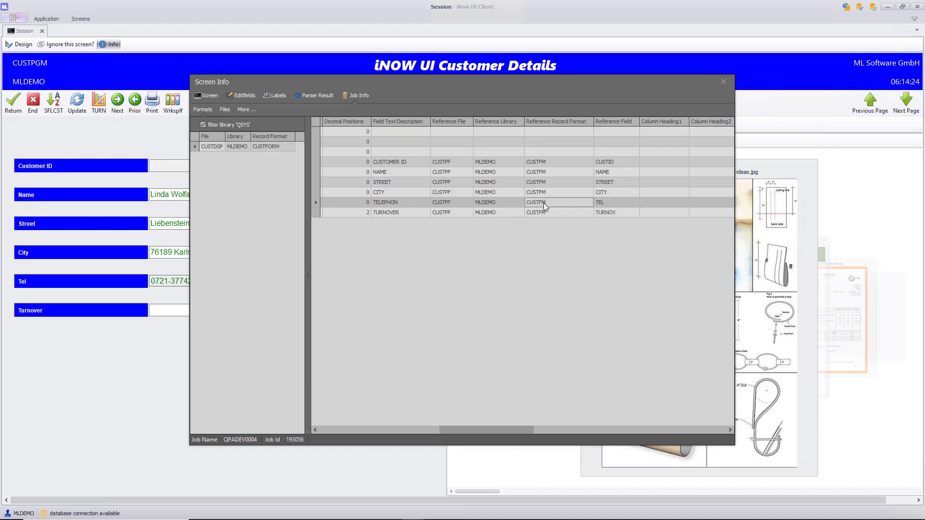
{"action": "left_click", "coordinate": [449, 202]}
{"action": "left_click", "coordinate": [490, 202]}
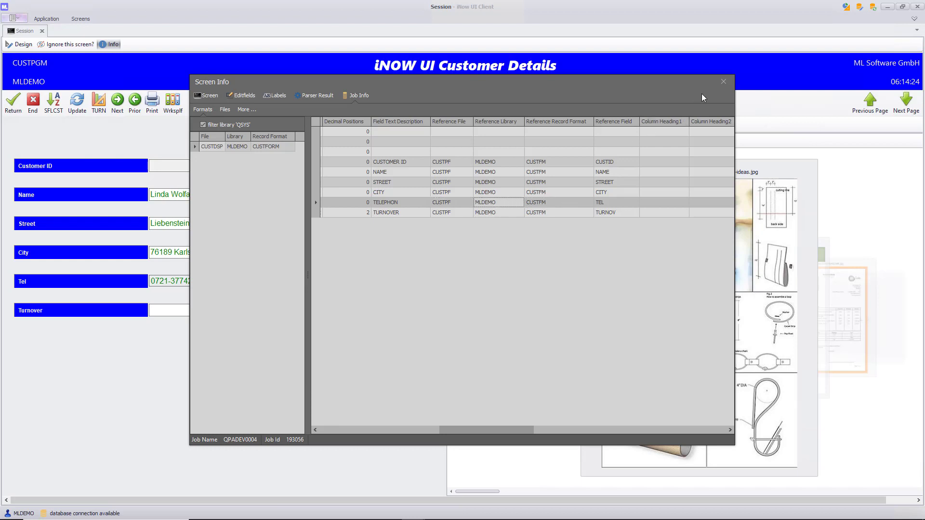
{"action": "left_click", "coordinate": [723, 82]}
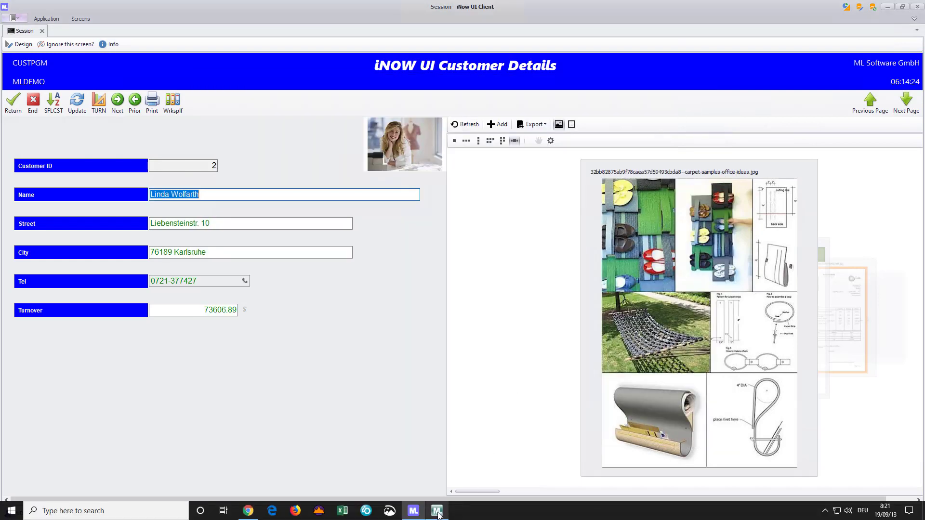
Return to AutoGUI Configuration, widen the Source column of the field types and view its available filter values
{"action": "left_click", "coordinate": [437, 511]}
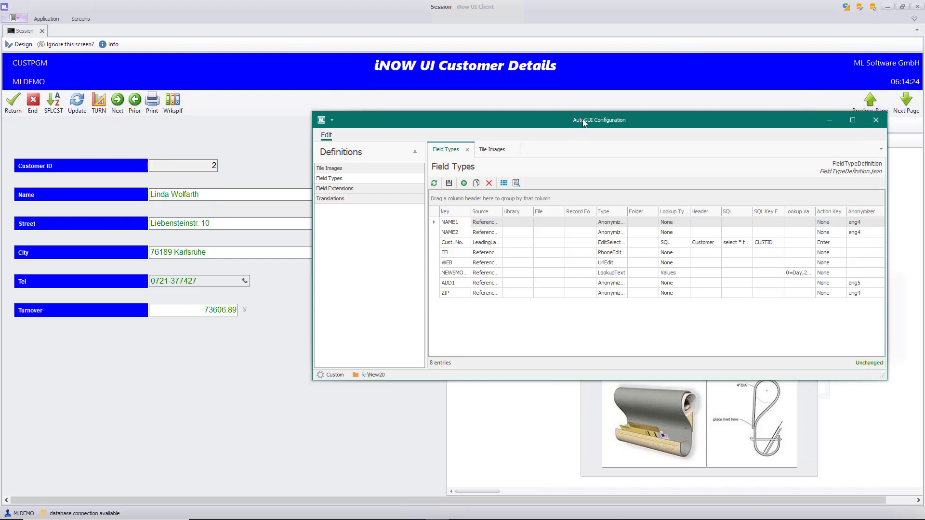
{"action": "left_click_drag", "start_coordinate": [582, 120], "coordinate": [555, 120]}
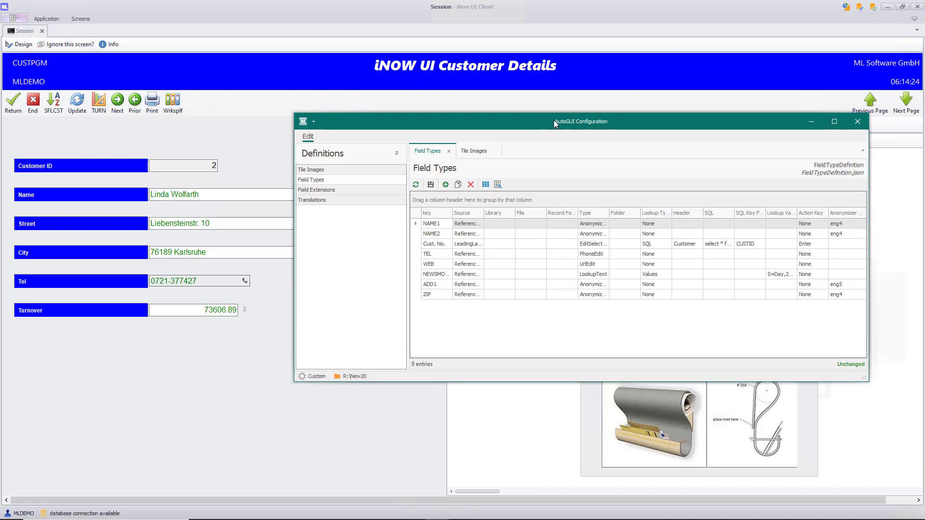
{"action": "left_click", "coordinate": [430, 254]}
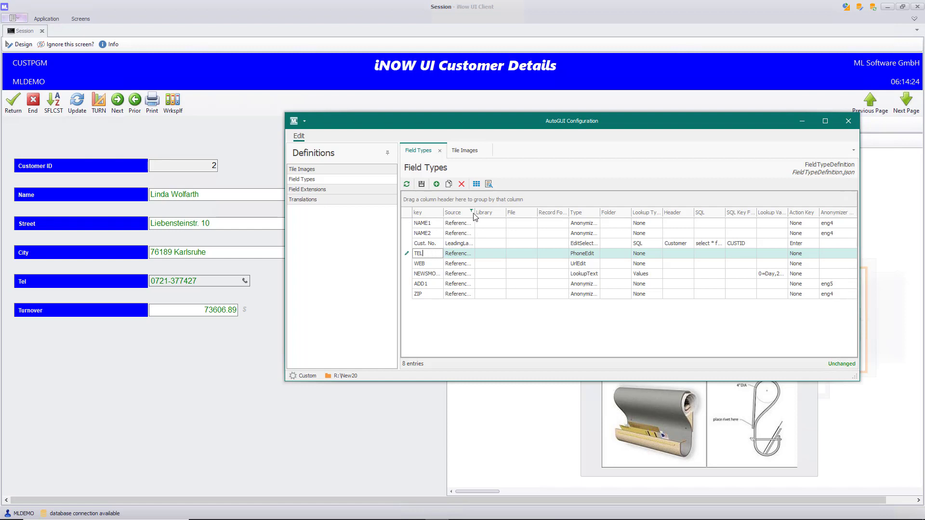
{"action": "left_click_drag", "start_coordinate": [473, 213], "coordinate": [496, 213]}
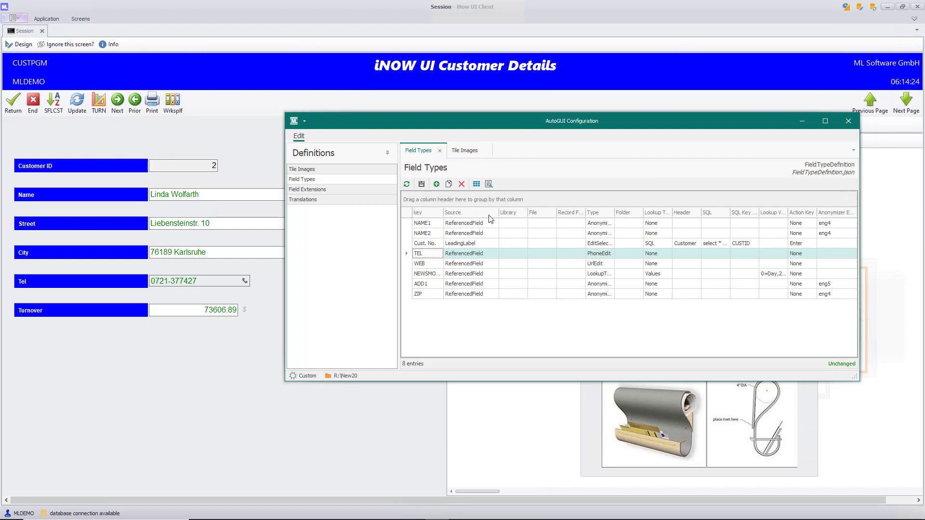
{"action": "left_click", "coordinate": [495, 210]}
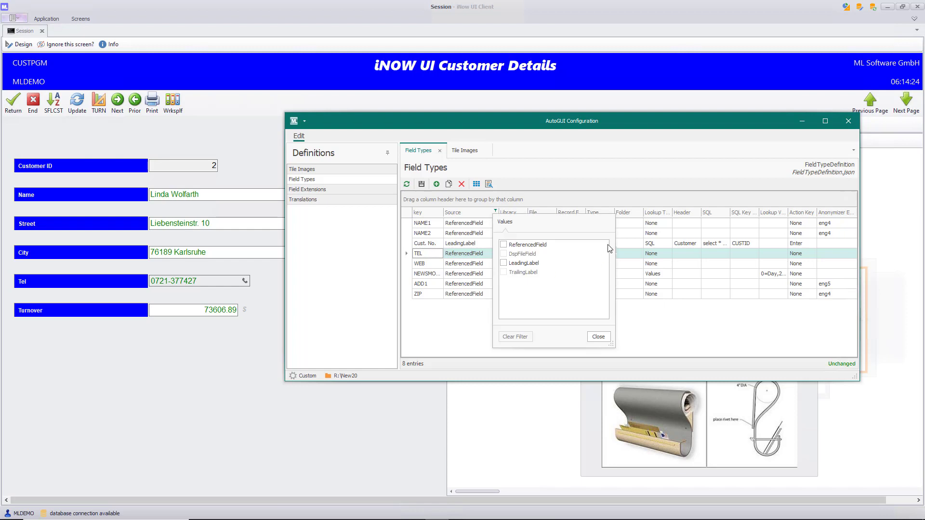
{"action": "left_click", "coordinate": [602, 339]}
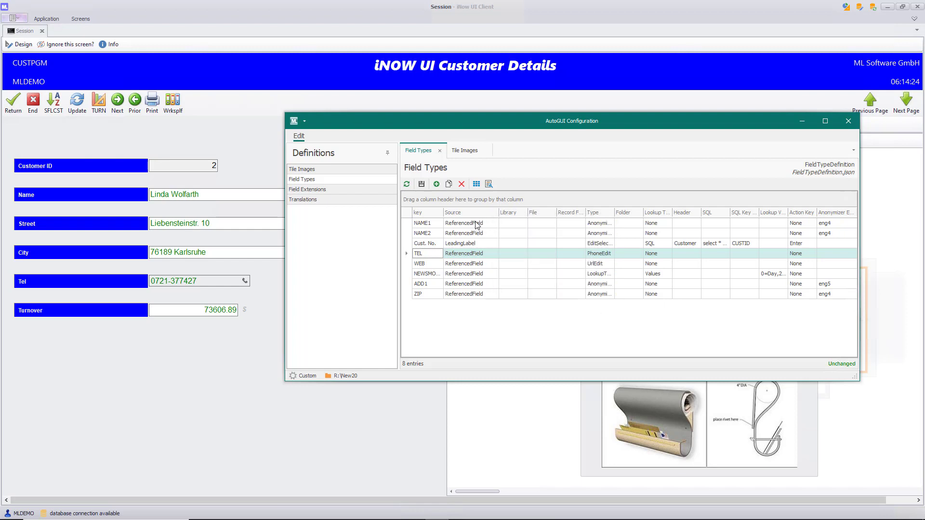
Examine the source, library and type options of the TEL field type entry, widening the Type column
{"action": "left_click", "coordinate": [479, 253]}
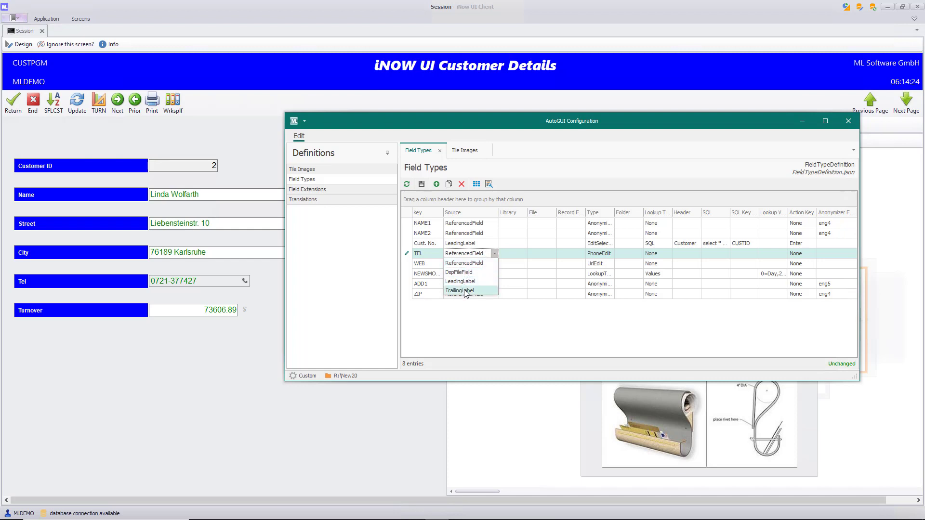
{"action": "left_click", "coordinate": [510, 253]}
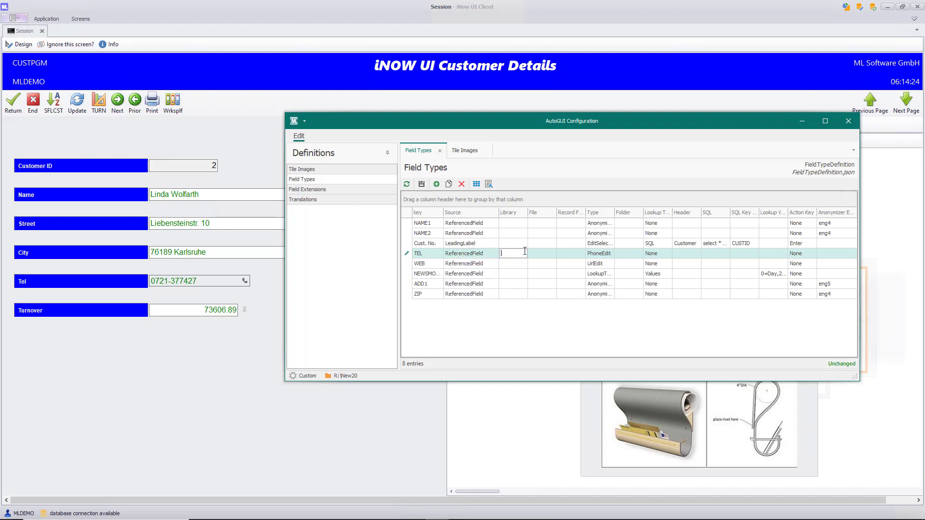
{"action": "left_click", "coordinate": [600, 256]}
{"action": "left_click", "coordinate": [606, 304]}
{"action": "left_click_drag", "start_coordinate": [615, 213], "coordinate": [623, 213]}
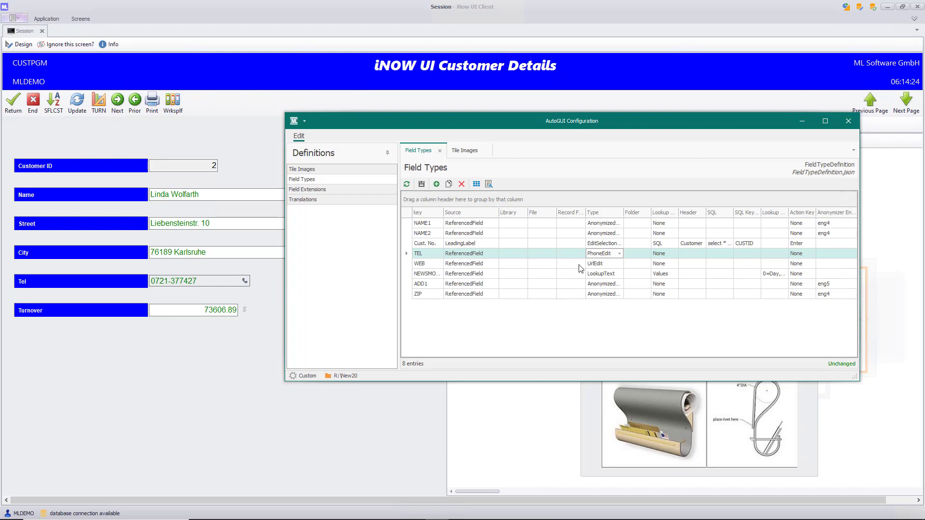
{"action": "left_click", "coordinate": [848, 123]}
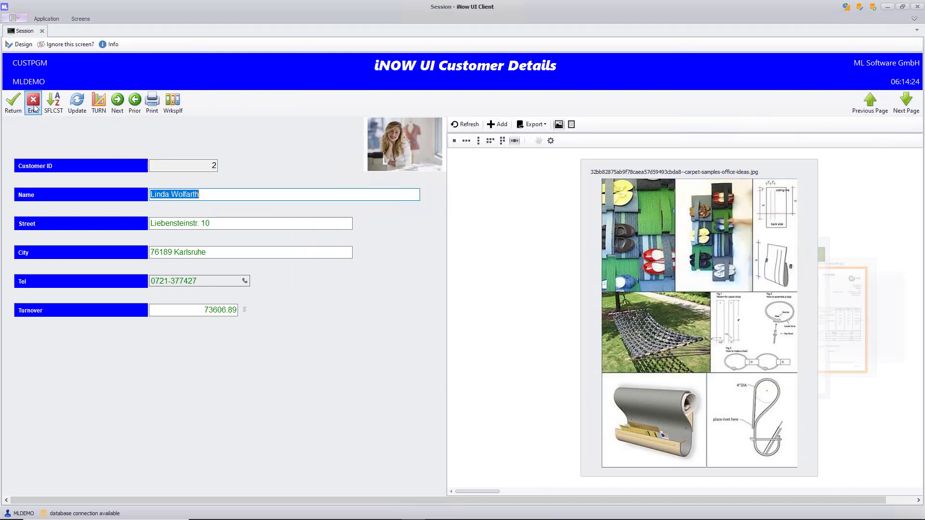
Exit to the demo menu, open Customer Demo 2 - Dialog and load the sixth listed customer with action U - Update
{"action": "left_click", "coordinate": [34, 105]}
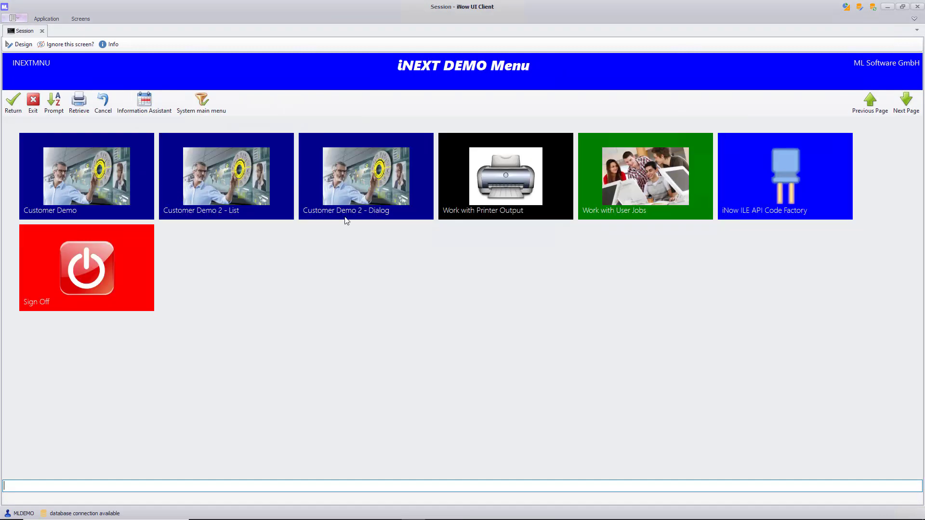
{"action": "left_click", "coordinate": [358, 185]}
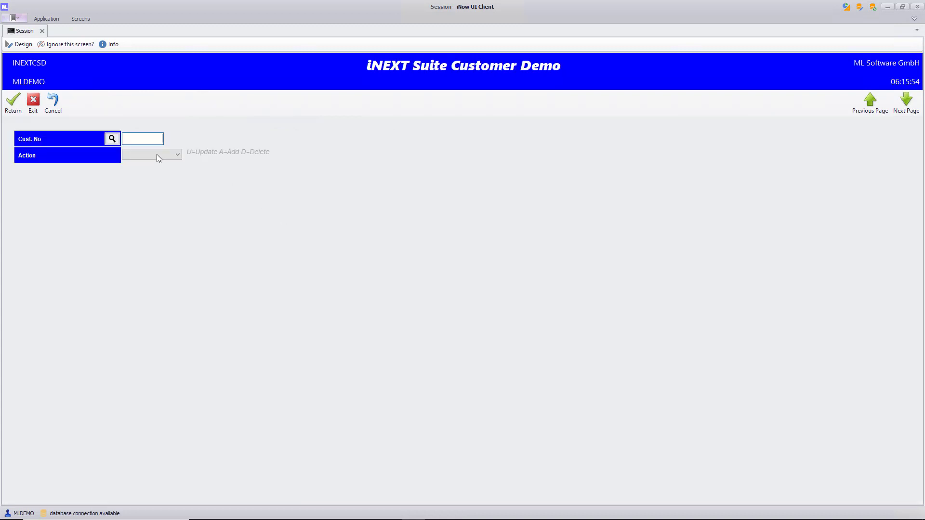
{"action": "left_click", "coordinate": [157, 154]}
{"action": "left_click", "coordinate": [155, 184]}
{"action": "left_click", "coordinate": [112, 139]}
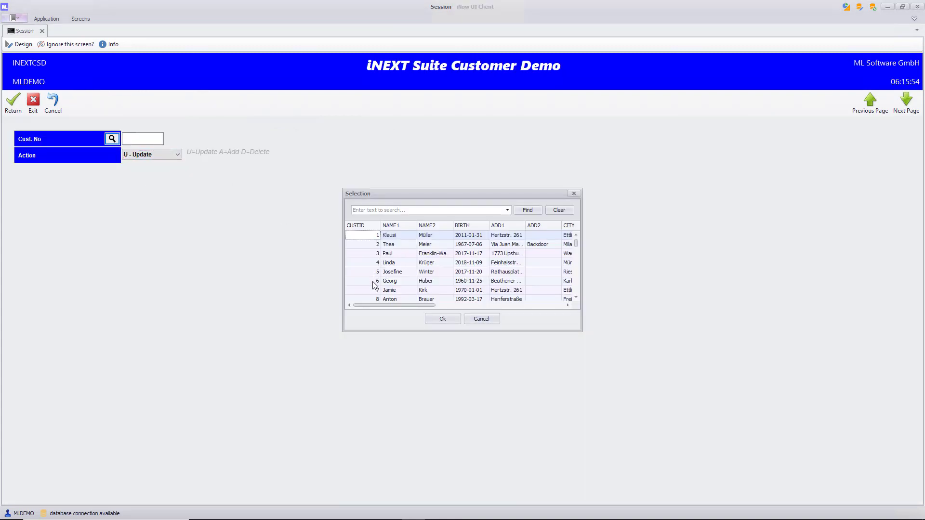
{"action": "double_click", "coordinate": [374, 283]}
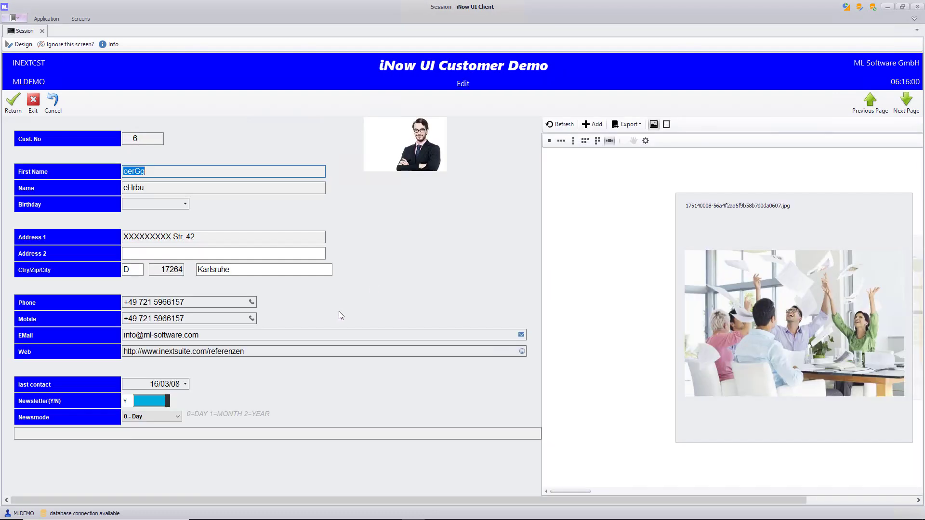
Switch to AutoGUI Configuration and select the WEB key in the field types
{"action": "mouse_move", "coordinate": [488, 517]}
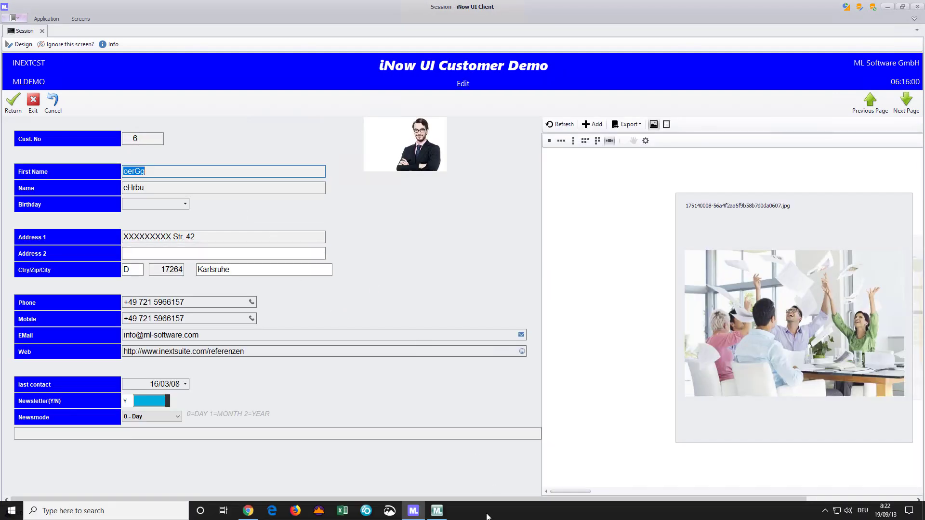
{"action": "left_click", "coordinate": [437, 510]}
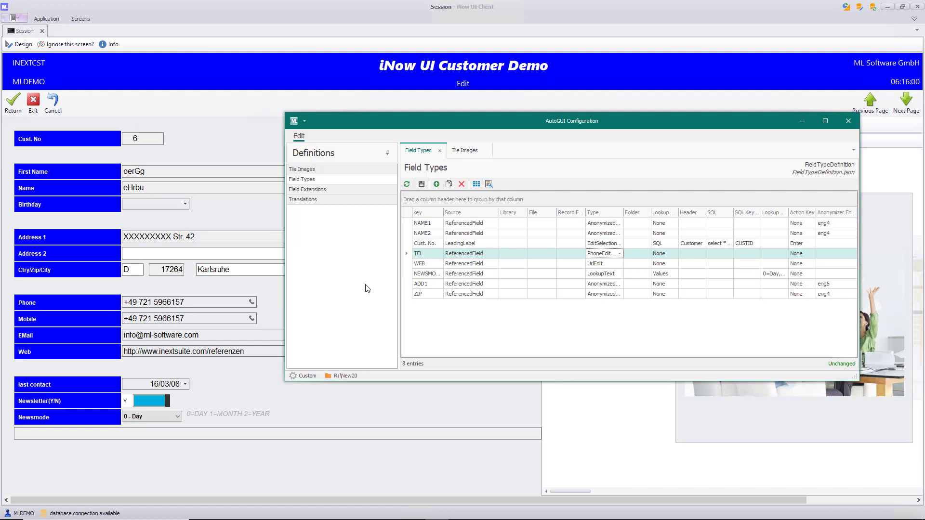
{"action": "left_click", "coordinate": [430, 265]}
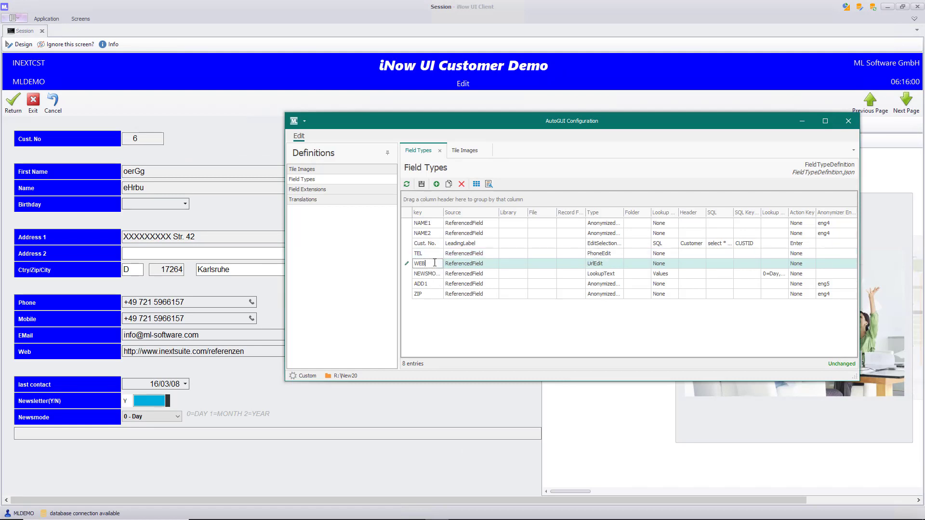
Open the screen info's job info and locate the WEB field in the SCR2 record format
{"action": "left_click", "coordinate": [111, 44]}
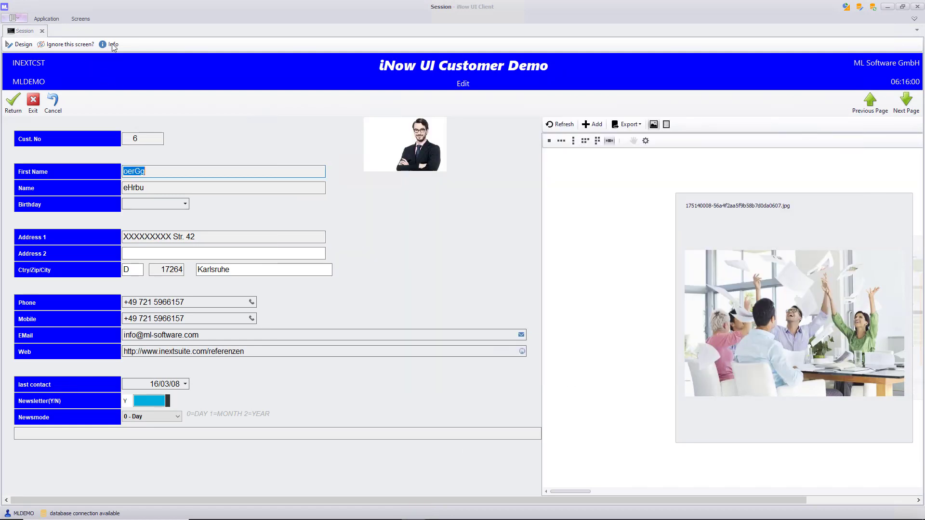
{"action": "left_click", "coordinate": [418, 108]}
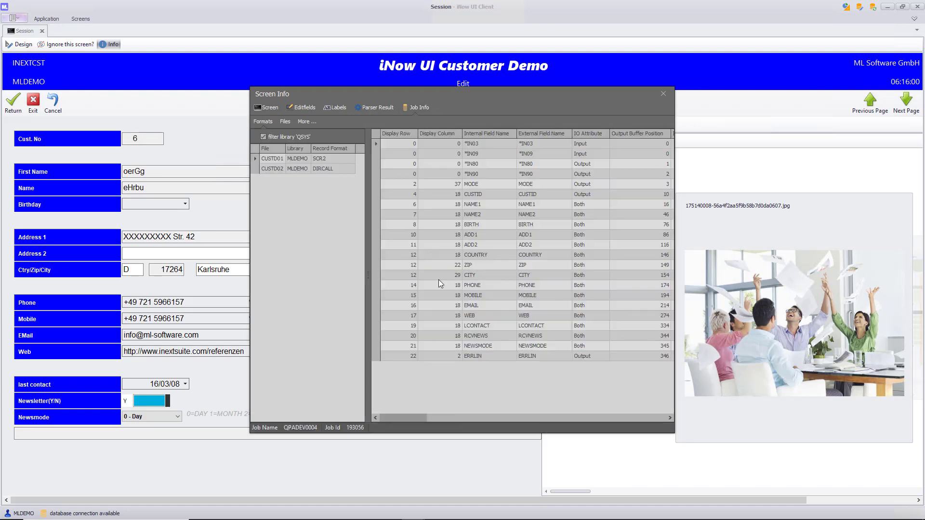
{"action": "left_click", "coordinate": [466, 316]}
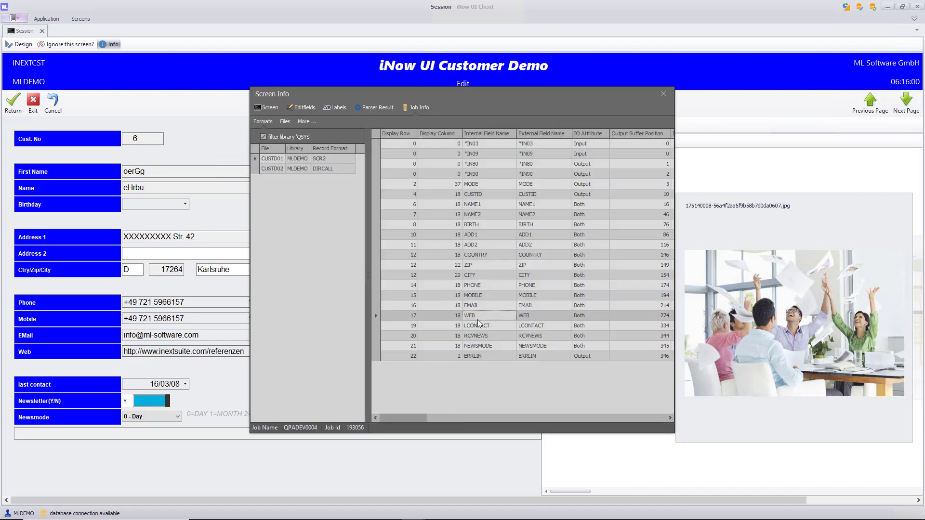
{"action": "left_click", "coordinate": [433, 414]}
{"action": "left_click", "coordinate": [406, 418]}
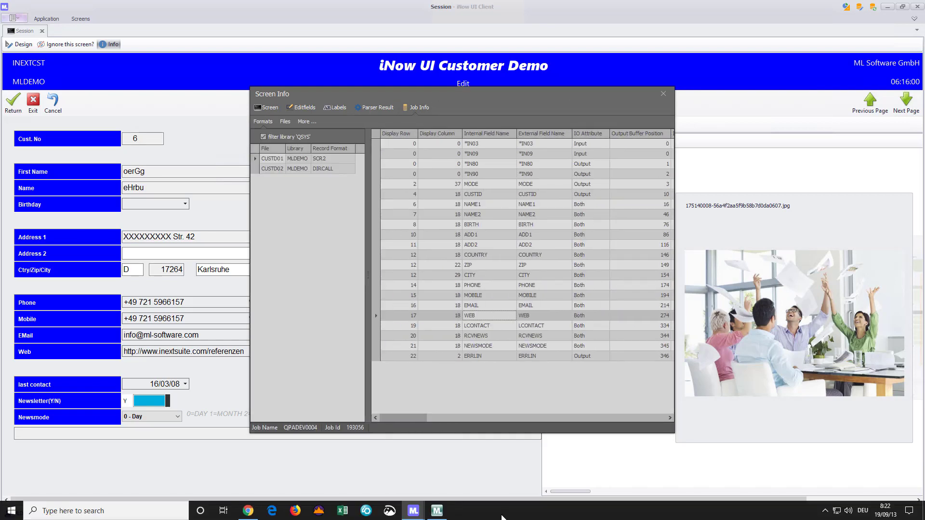
Return to AutoGUI Configuration and widen the key column to read the full field type names
{"action": "left_click", "coordinate": [436, 511]}
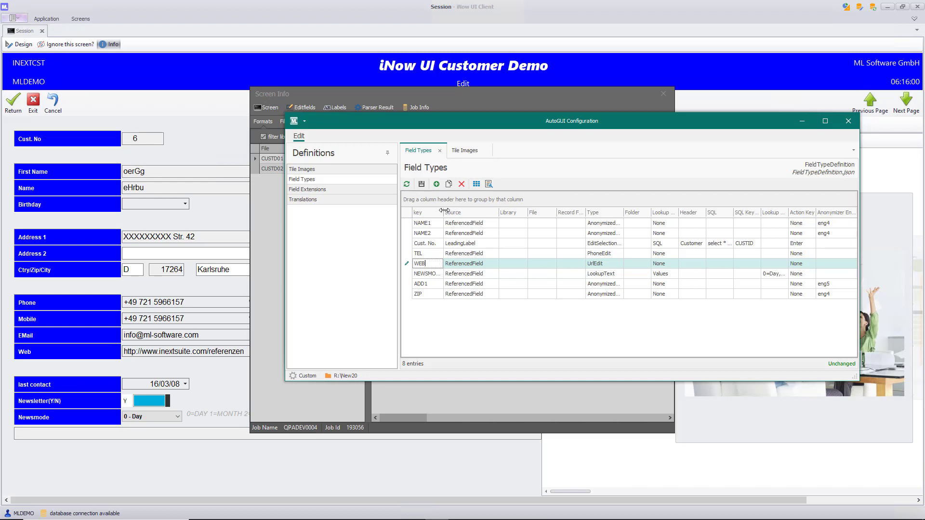
{"action": "left_click_drag", "start_coordinate": [444, 211], "coordinate": [456, 211]}
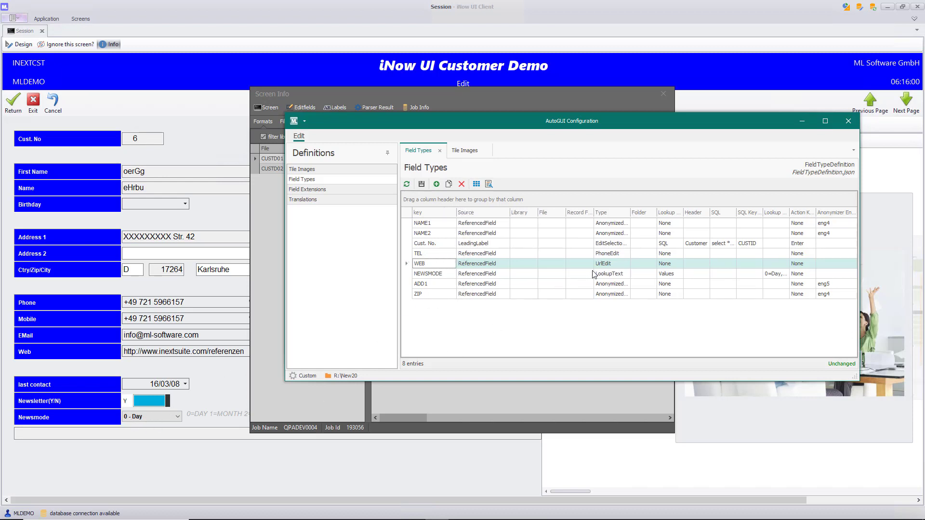
Select the NEWSMODE field type and widen the Lookup Values column to read its complete value list
{"action": "left_click", "coordinate": [481, 274]}
{"action": "left_click", "coordinate": [484, 284]}
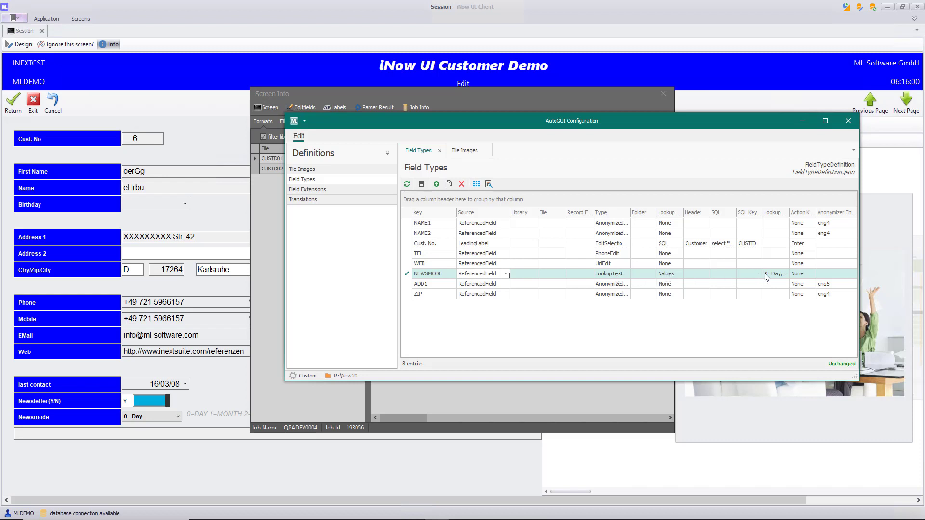
{"action": "left_click_drag", "start_coordinate": [788, 216], "coordinate": [820, 285]}
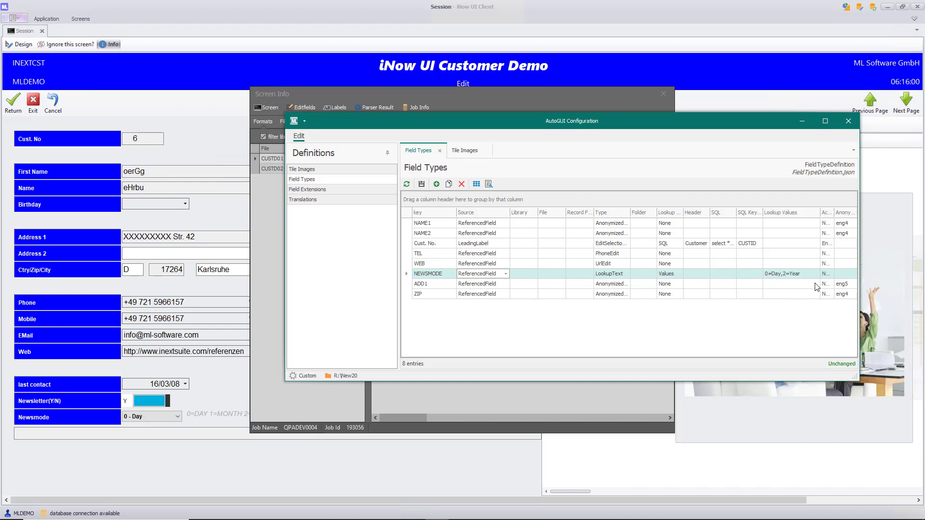
Close the screen info and check the Newsmode selection list on the customer's edit screen
{"action": "left_click", "coordinate": [178, 412]}
{"action": "left_click", "coordinate": [663, 94]}
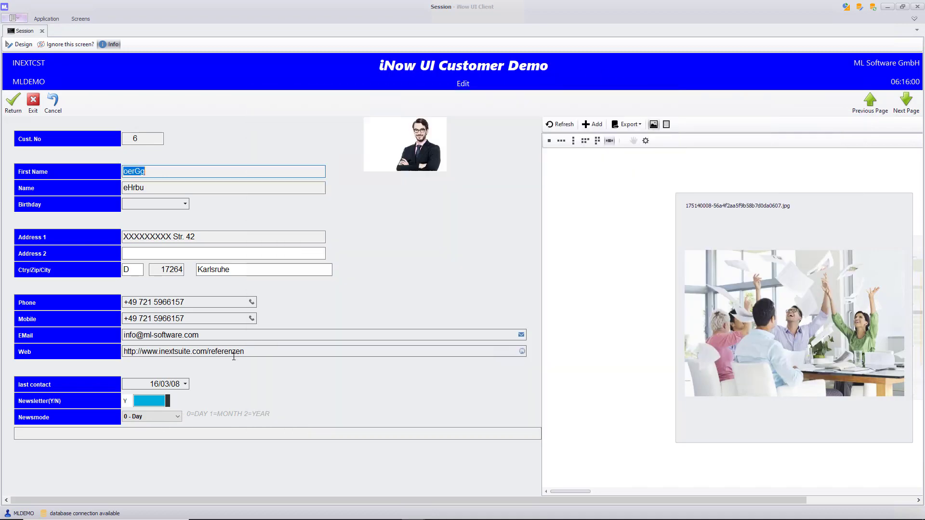
{"action": "left_click", "coordinate": [177, 417]}
{"action": "left_click", "coordinate": [177, 417]}
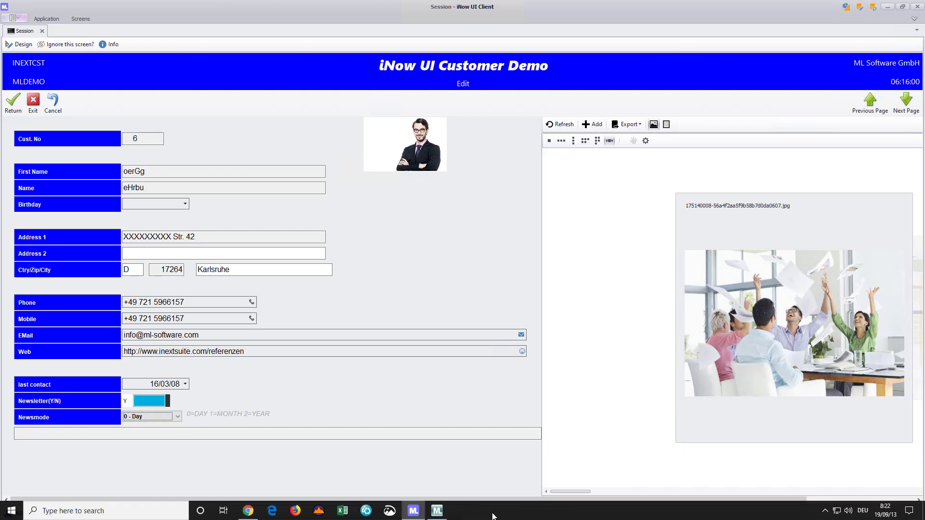
Return to AutoGUI Configuration, select the Cust. No. field type and fit the Type column to its contents
{"action": "left_click", "coordinate": [437, 510]}
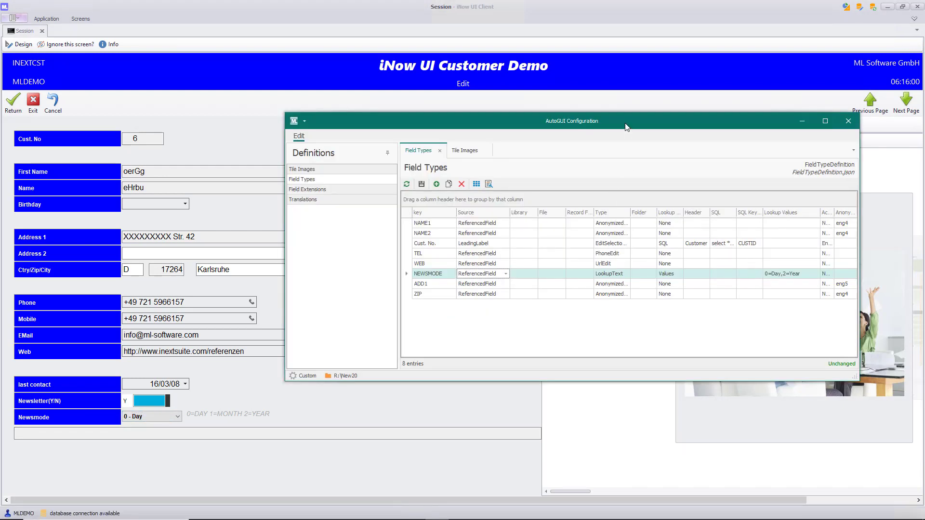
{"action": "left_click_drag", "start_coordinate": [625, 125], "coordinate": [644, 113]}
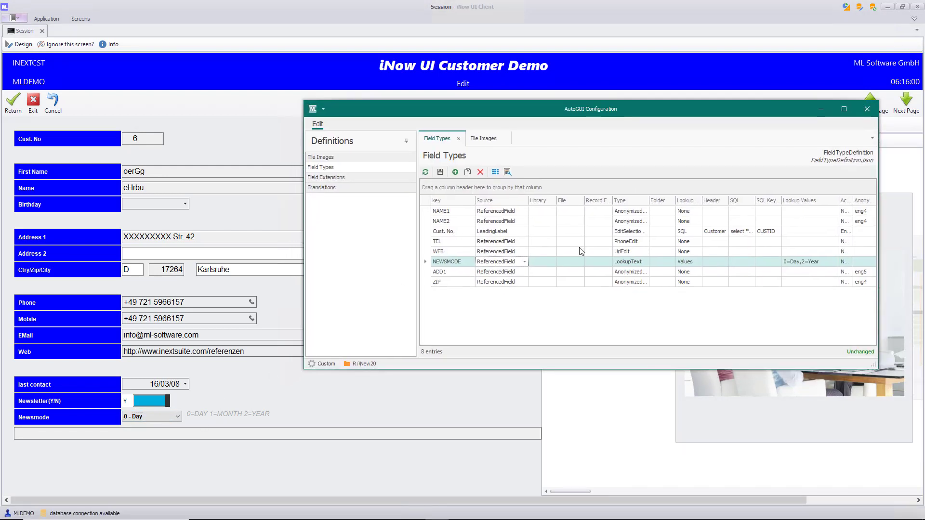
{"action": "left_click", "coordinate": [453, 232]}
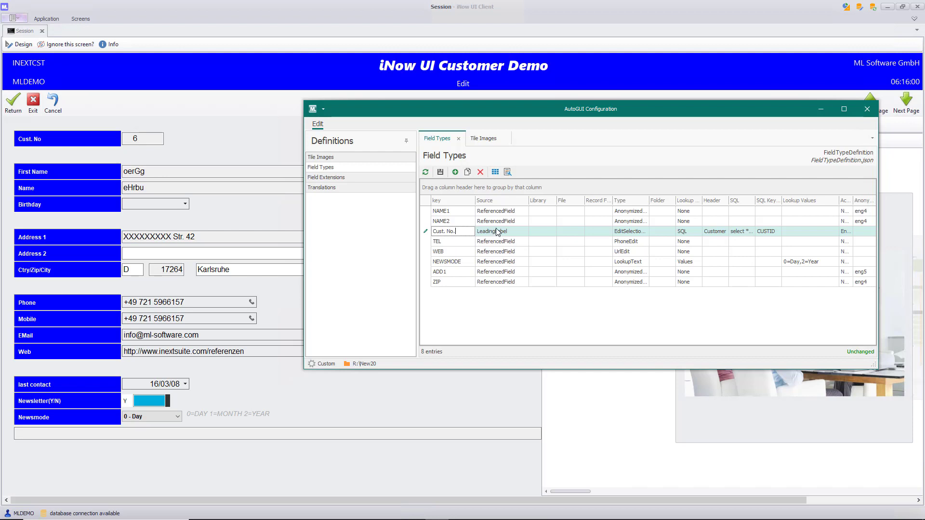
{"action": "double_click", "coordinate": [649, 200]}
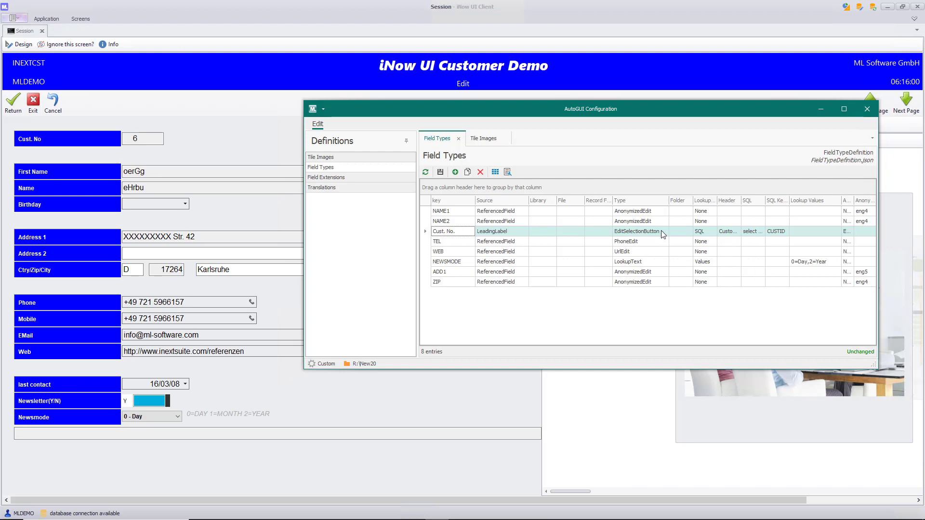
Keep SQL as the Cust. No. lookup type and widen the columns to read its SQL statement and SQL key field
{"action": "left_click", "coordinate": [702, 234]}
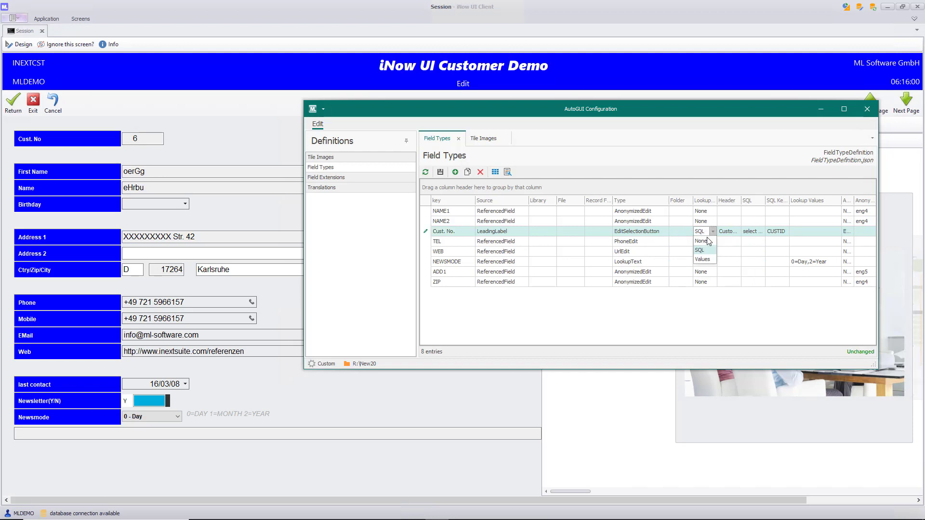
{"action": "left_click", "coordinate": [706, 251]}
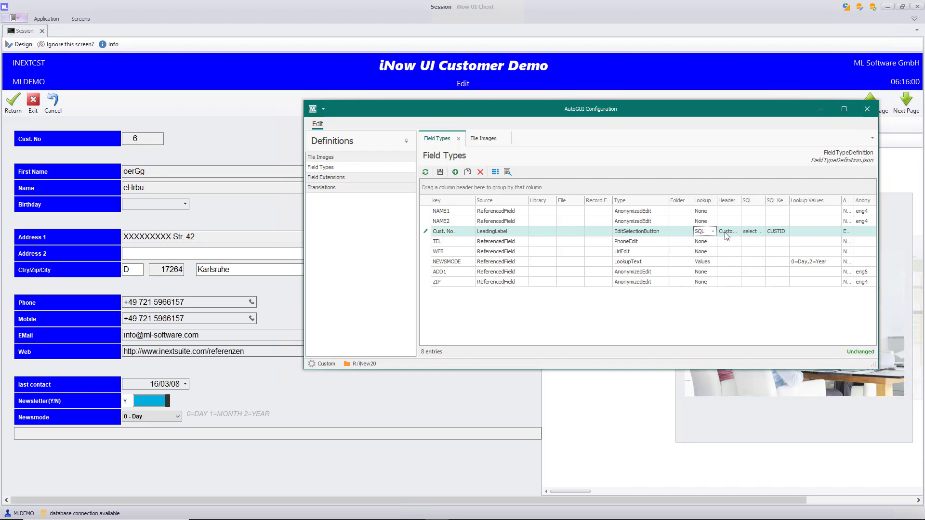
{"action": "left_click", "coordinate": [750, 236]}
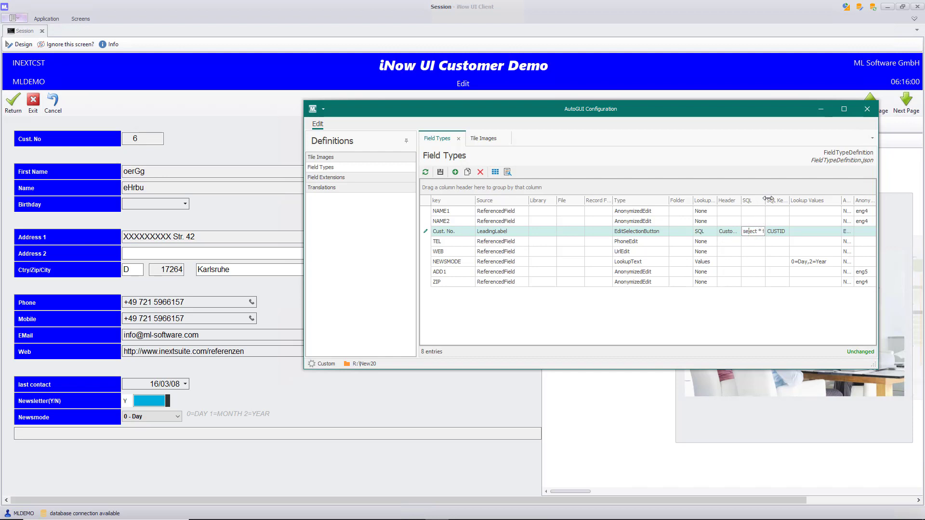
{"action": "left_click_drag", "start_coordinate": [768, 198], "coordinate": [788, 198]}
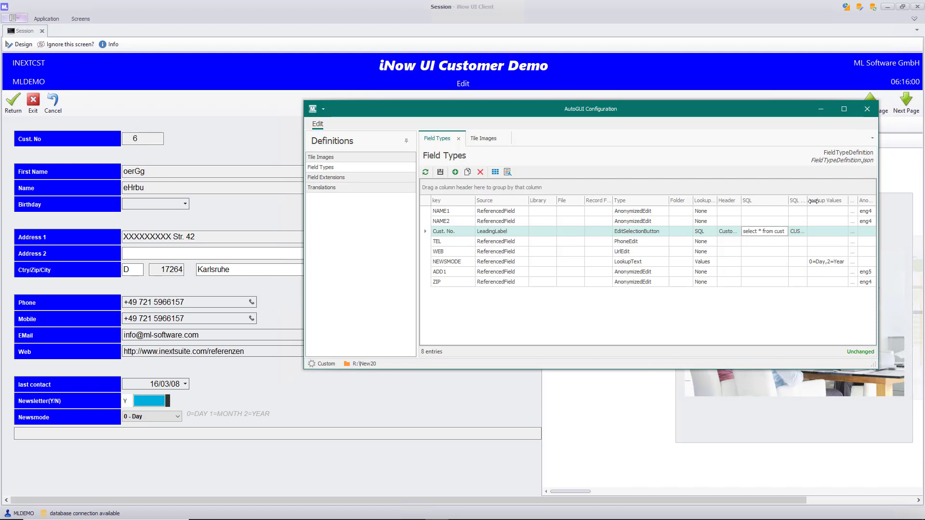
{"action": "left_click_drag", "start_coordinate": [813, 201], "coordinate": [830, 201]}
{"action": "left_click", "coordinate": [813, 232]}
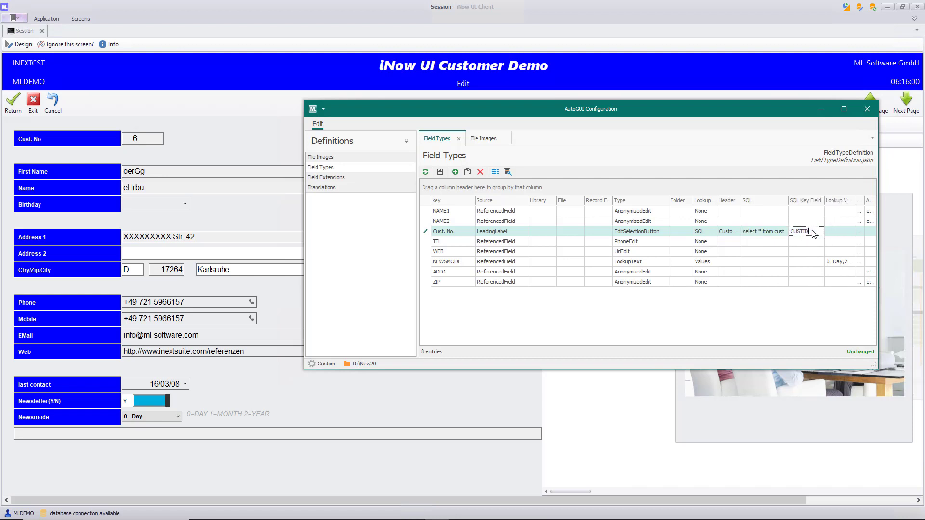
Exit to the customer selection screen and load the sixth customer from the Cust. No. lookup with action U - Update
{"action": "left_click", "coordinate": [34, 102]}
{"action": "left_click", "coordinate": [38, 105]}
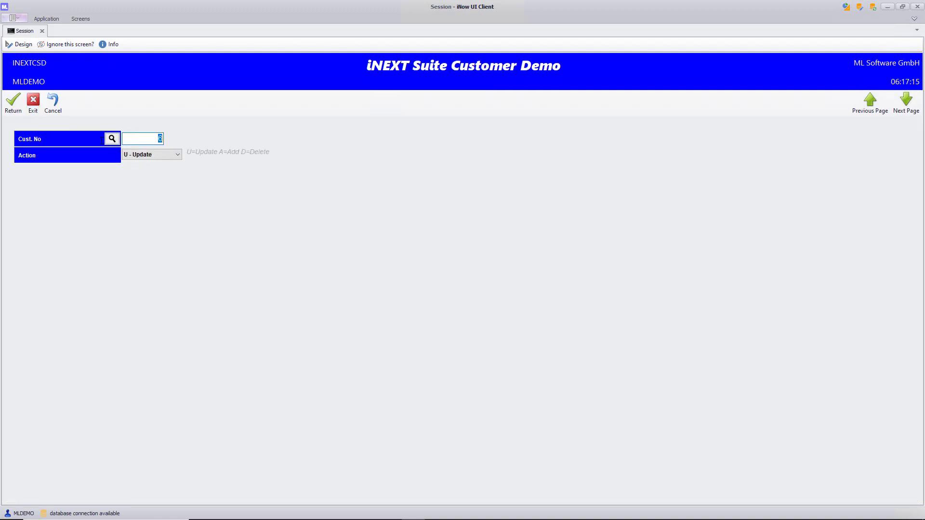
{"action": "left_click", "coordinate": [112, 139]}
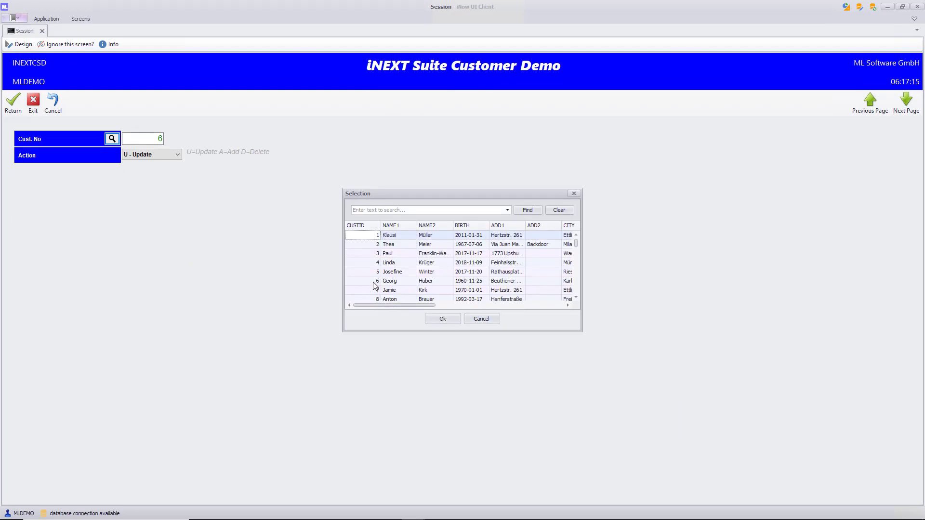
{"action": "double_click", "coordinate": [375, 286]}
{"action": "key", "text": "Return"}
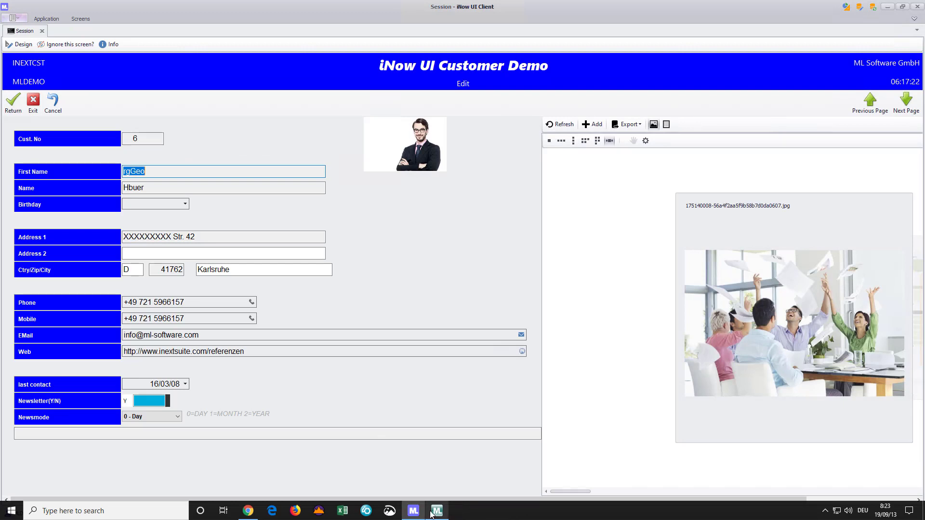
Move AutoGUI Configuration aside to view the customer's picture and documents, and browse the gallery to the delivery order sample
{"action": "left_click", "coordinate": [436, 510]}
{"action": "left_click_drag", "start_coordinate": [583, 109], "coordinate": [543, 118]}
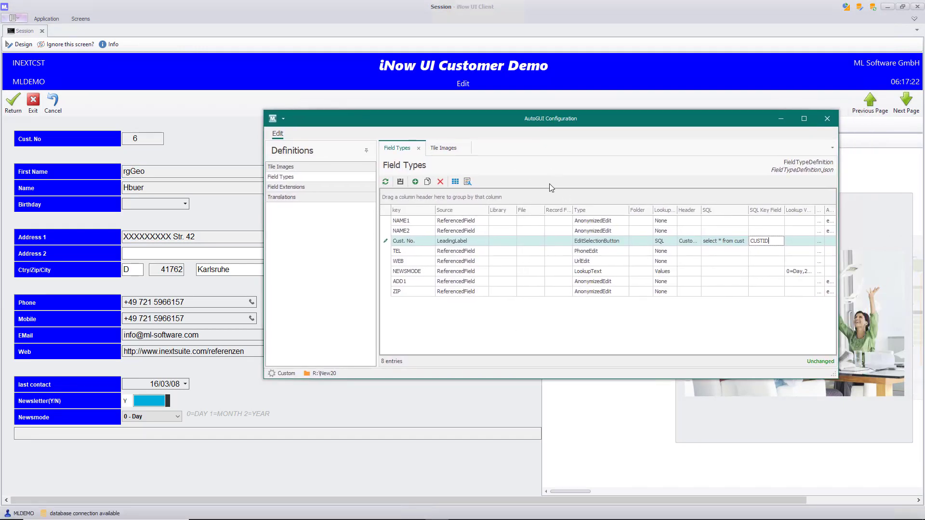
{"action": "left_click_drag", "start_coordinate": [451, 116], "coordinate": [341, 210]}
{"action": "left_click_drag", "start_coordinate": [439, 214], "coordinate": [225, 175]}
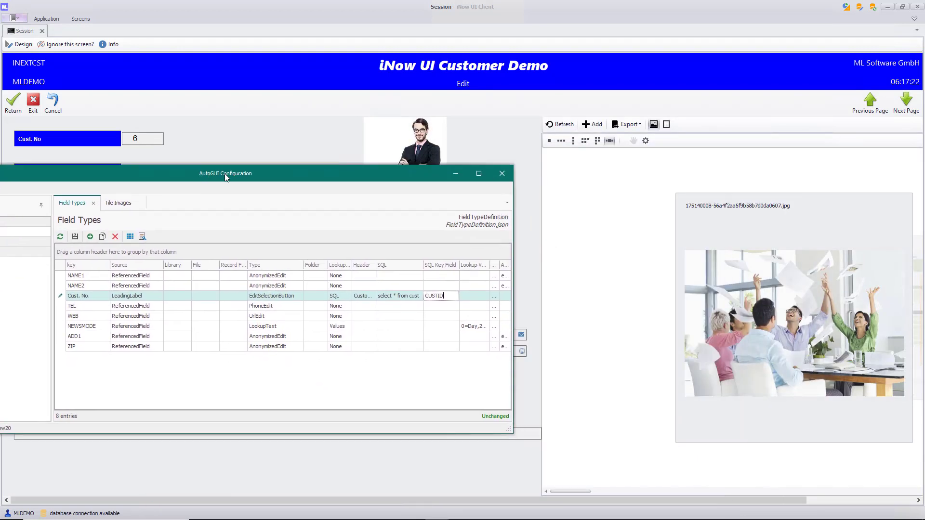
{"action": "left_click", "coordinate": [920, 304]}
{"action": "left_click", "coordinate": [920, 305]}
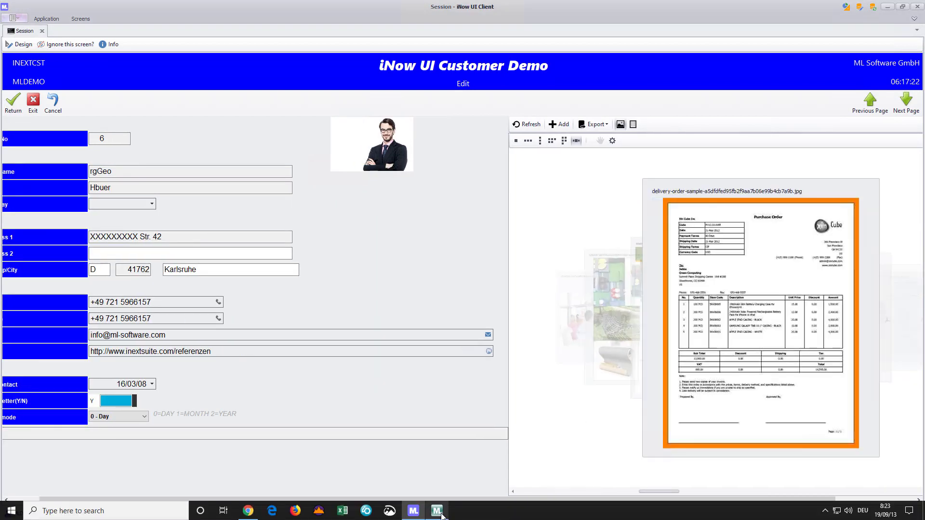
Open the Field Extensions in AutoGUI Configuration and check the type options of the Document entry for CUSTID
{"action": "left_click", "coordinate": [437, 511]}
{"action": "left_click_drag", "start_coordinate": [598, 105], "coordinate": [651, 93]}
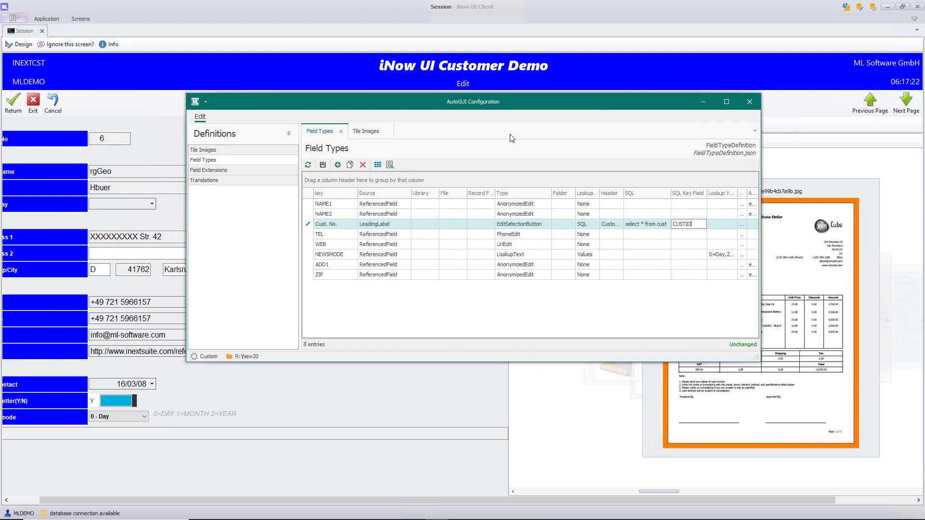
{"action": "left_click", "coordinate": [222, 171]}
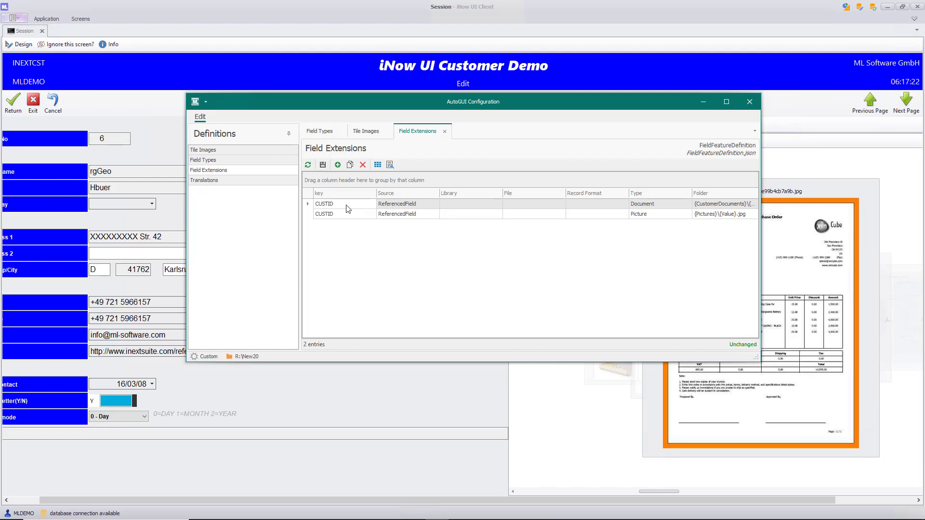
{"action": "left_click_drag", "start_coordinate": [556, 100], "coordinate": [487, 100]}
{"action": "left_click", "coordinate": [594, 205]}
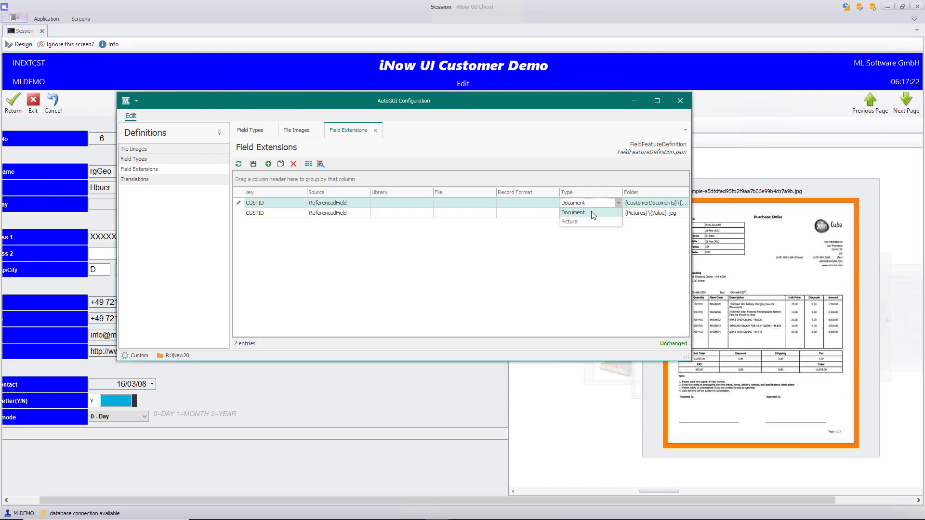
{"action": "left_click", "coordinate": [538, 205]}
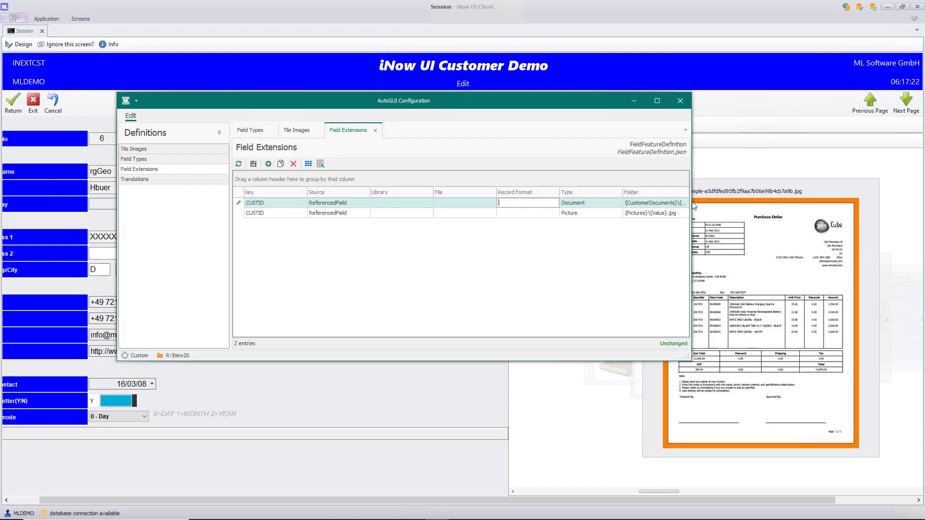
Enlarge the window and the Folder column to read the extension paths, and select the Picture entry for CUSTID
{"action": "left_click_drag", "start_coordinate": [693, 205], "coordinate": [735, 207]}
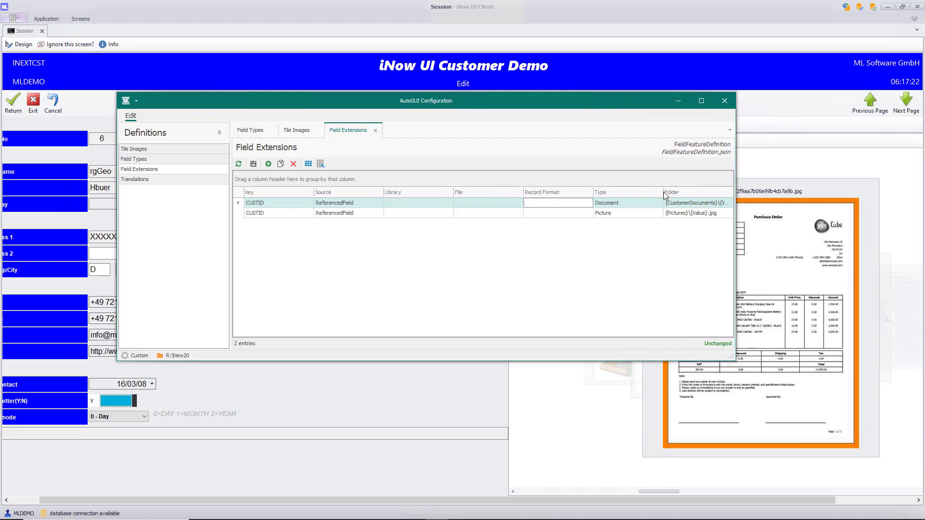
{"action": "left_click_drag", "start_coordinate": [664, 193], "coordinate": [644, 193]}
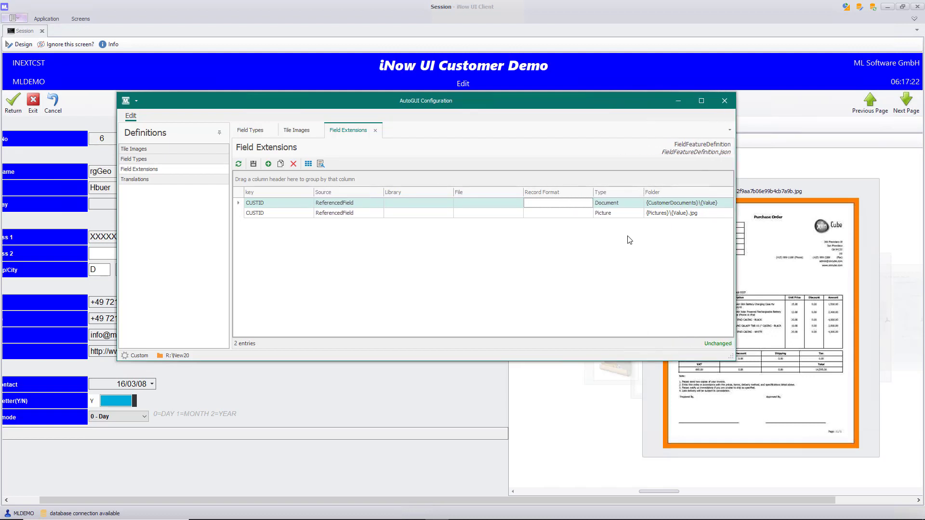
{"action": "left_click", "coordinate": [606, 215]}
{"action": "left_click", "coordinate": [606, 214]}
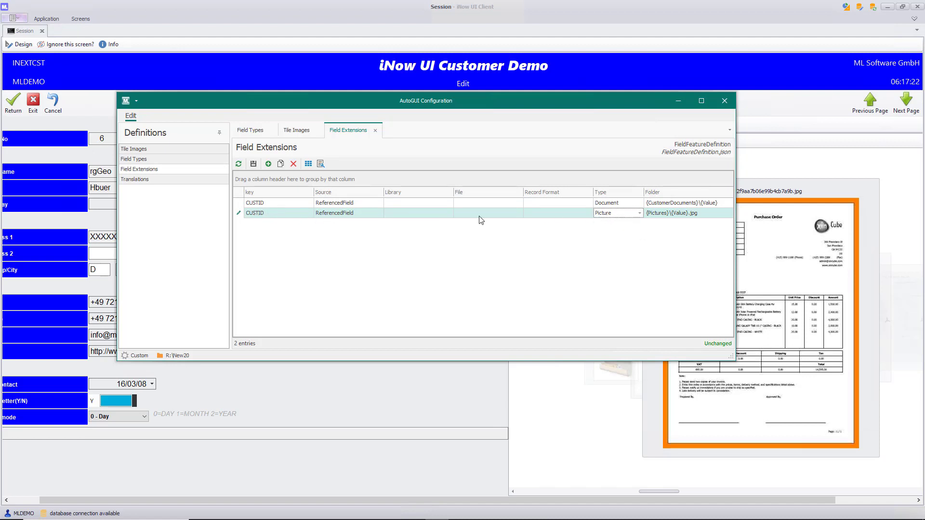
{"action": "left_click_drag", "start_coordinate": [577, 103], "coordinate": [563, 124]}
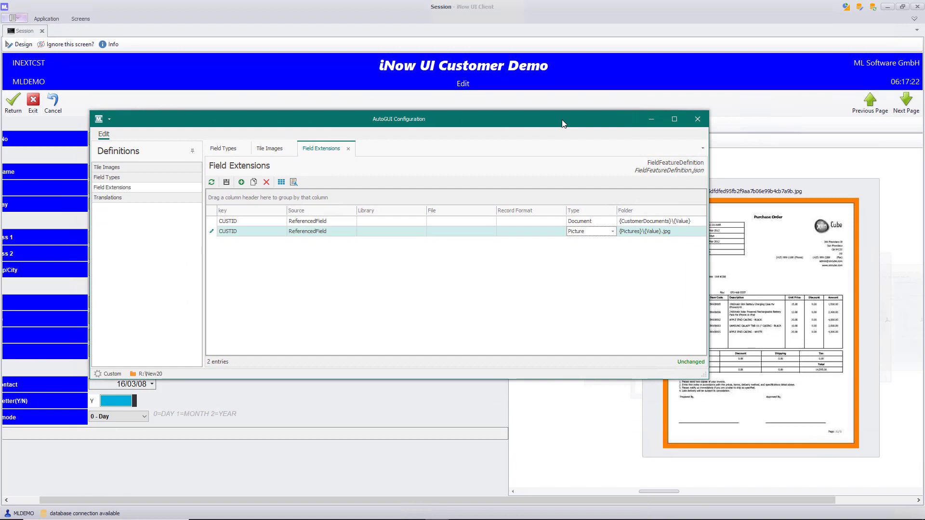
{"action": "left_click_drag", "start_coordinate": [573, 123], "coordinate": [578, 123]}
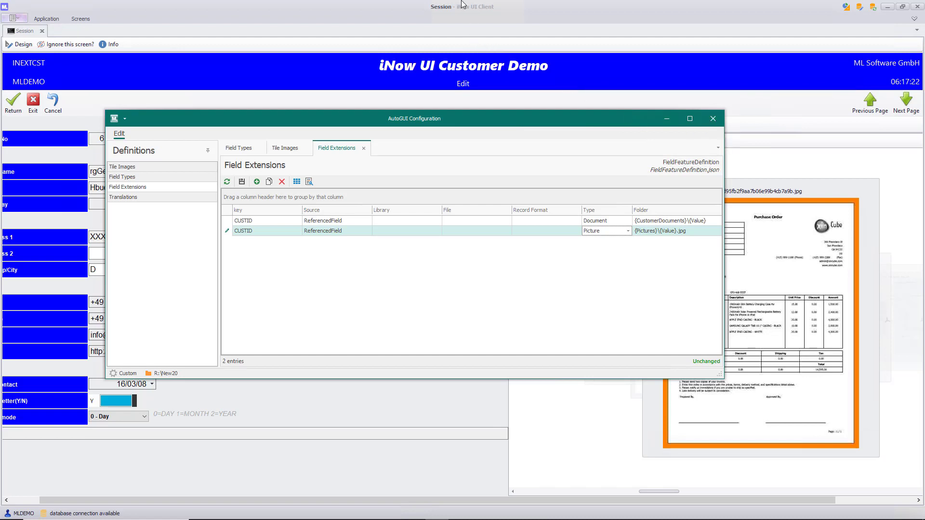
{"action": "mouse_move", "coordinate": [466, 9]}
{"action": "double_click", "coordinate": [486, 8]}
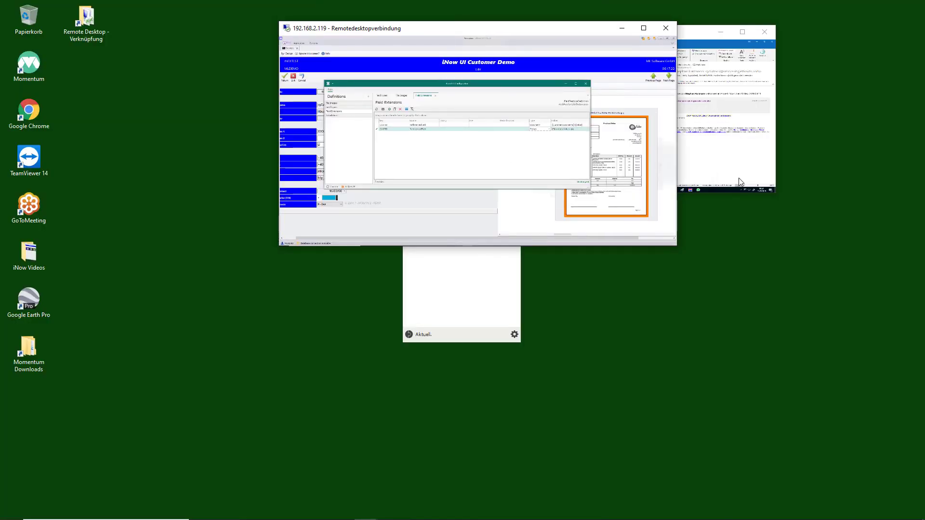
{"action": "left_click", "coordinate": [413, 516]}
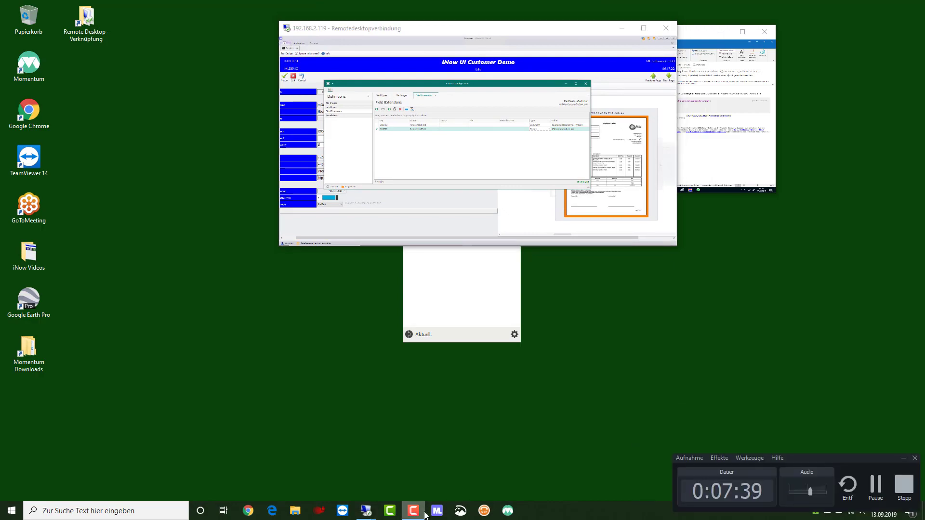